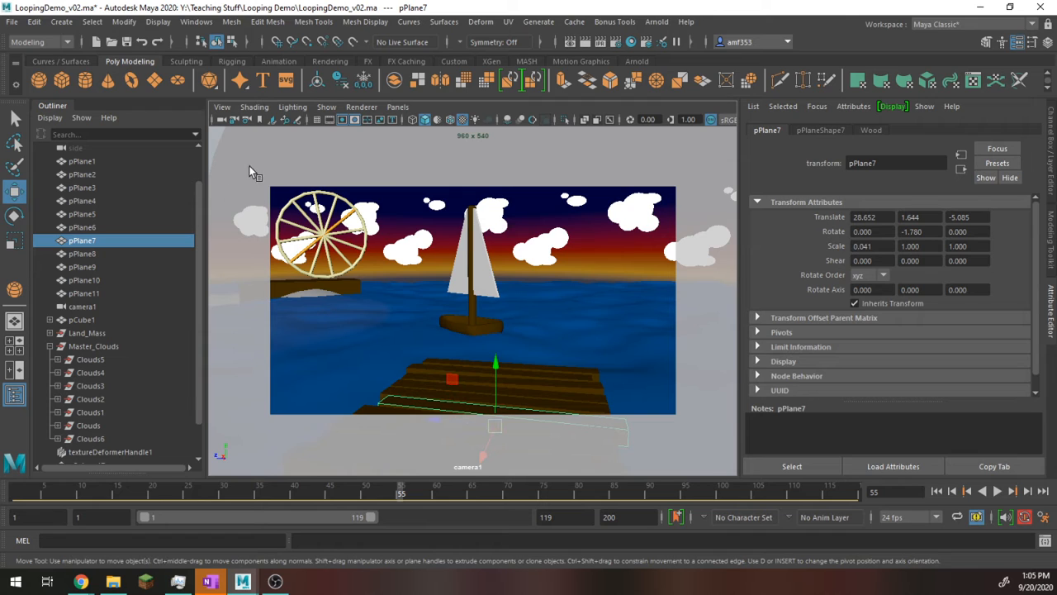
Step: Clear the plank highlight by selecting the side camera, and turn on multisample anti-aliasing in the camera1 view
{"action": "left_click", "coordinate": [111, 148]}
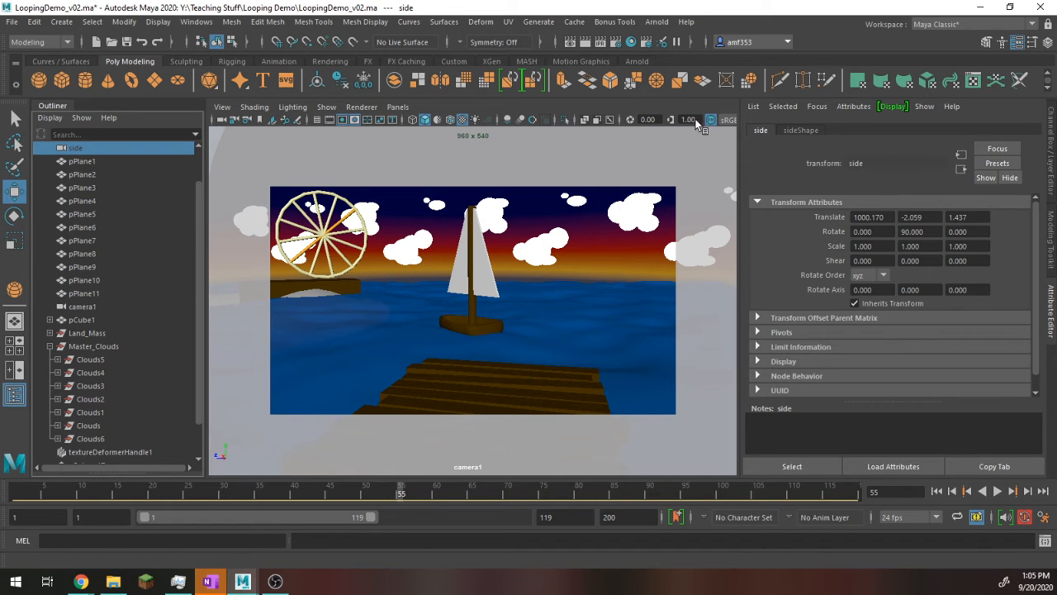
{"action": "left_click", "coordinate": [536, 120]}
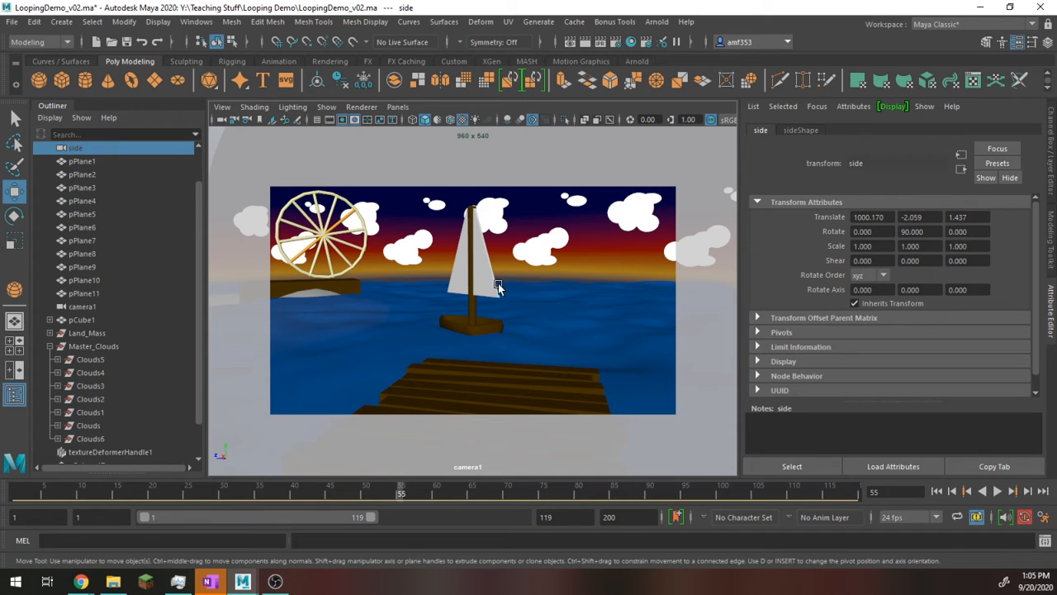
{"action": "left_click", "coordinate": [531, 120]}
Step: Turn on screen-space ambient occlusion in the camera1 view after selecting the Ferris wheel and the sky sphere
{"action": "left_click", "coordinate": [324, 247]}
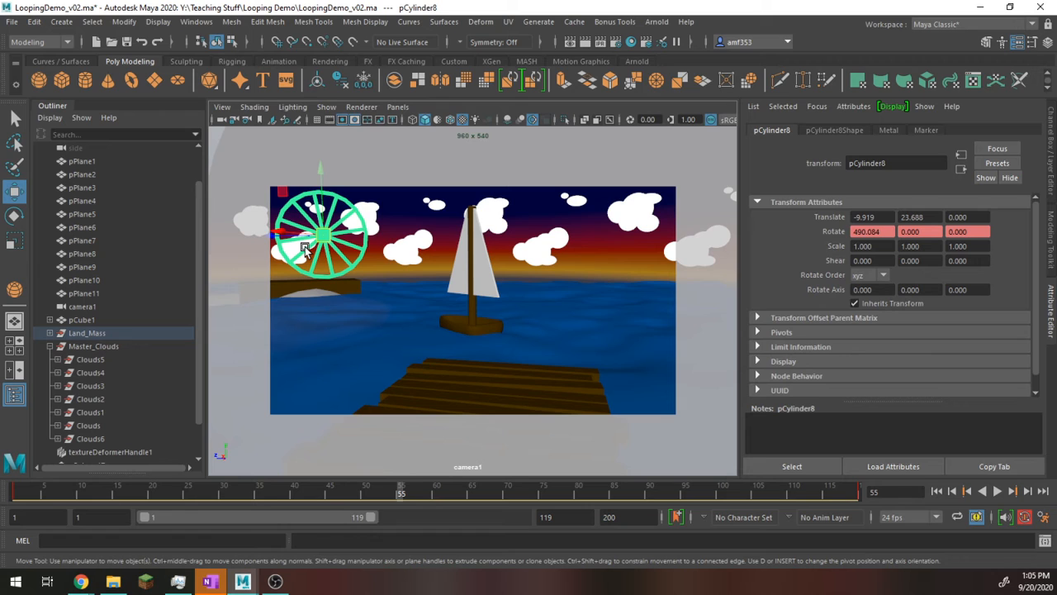
{"action": "left_click", "coordinate": [398, 275]}
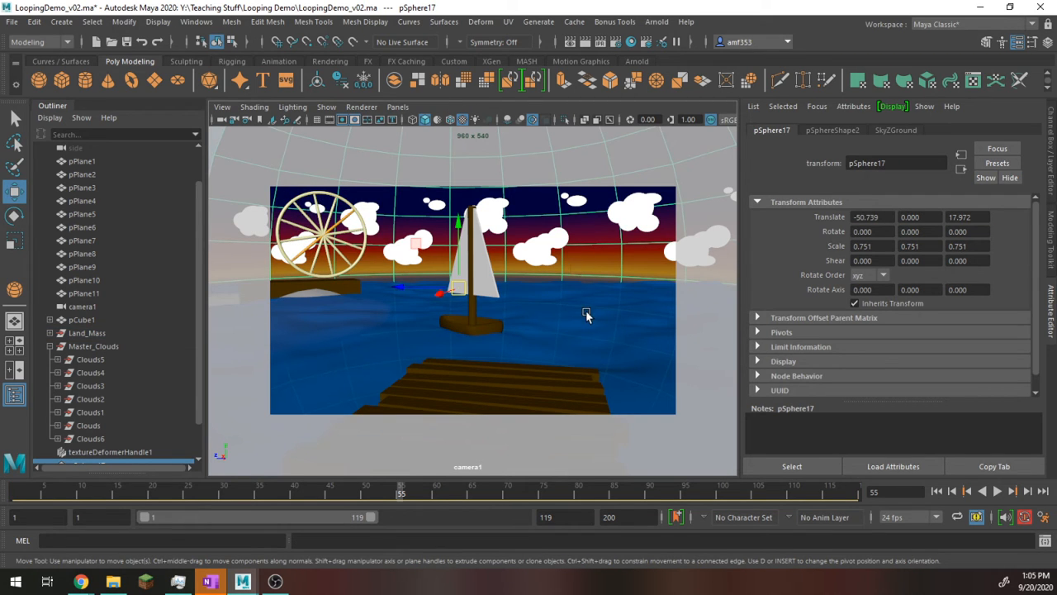
{"action": "left_click", "coordinate": [506, 121]}
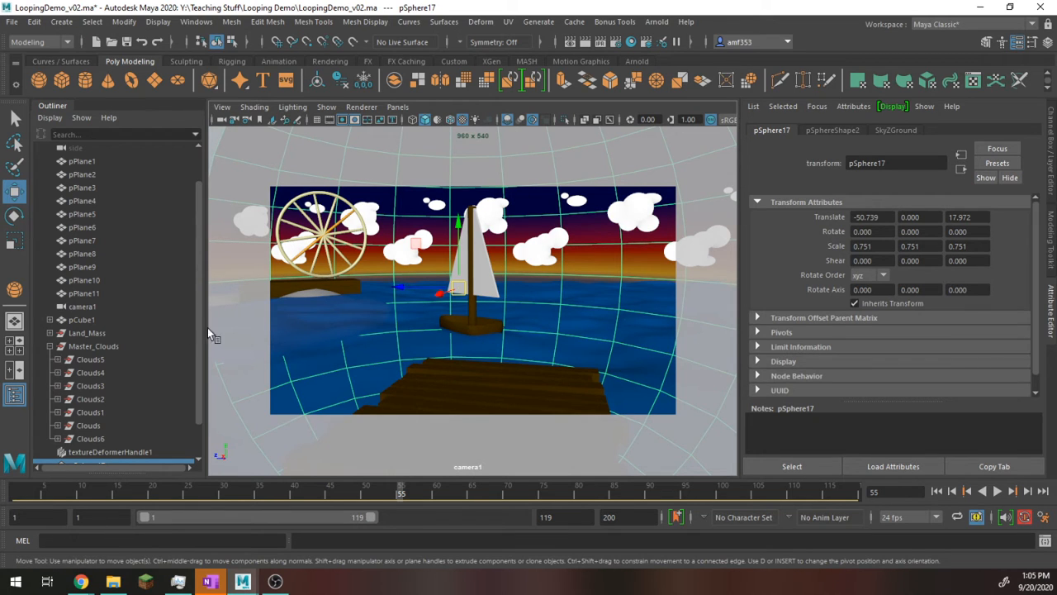
Step: Select the sailboat, and replace that selection with the side camera so no scene geometry is highlighted
{"action": "left_click", "coordinate": [145, 415]}
{"action": "left_click", "coordinate": [108, 321]}
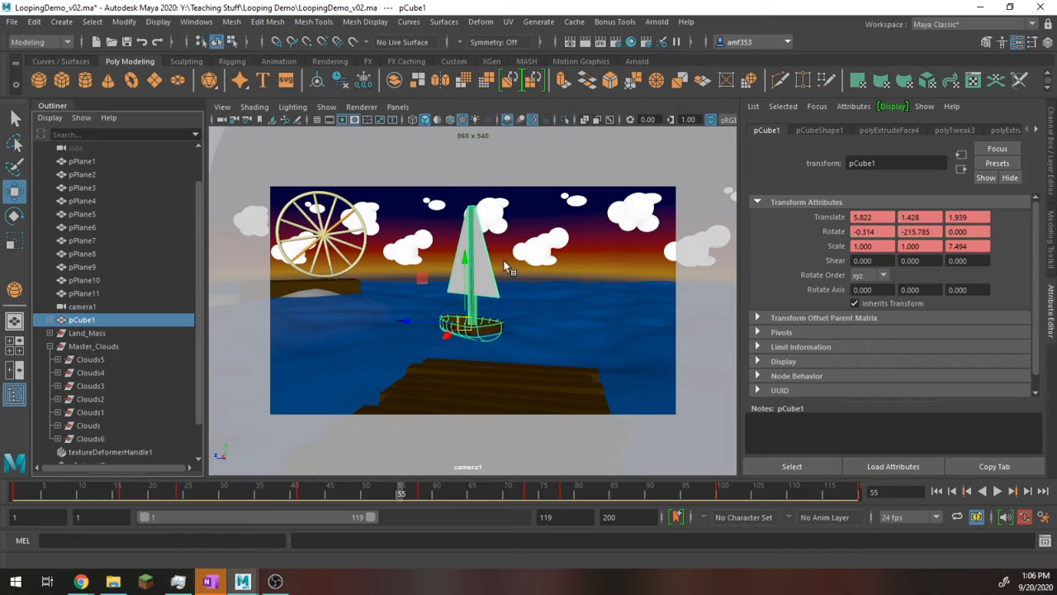
{"action": "left_click", "coordinate": [115, 151]}
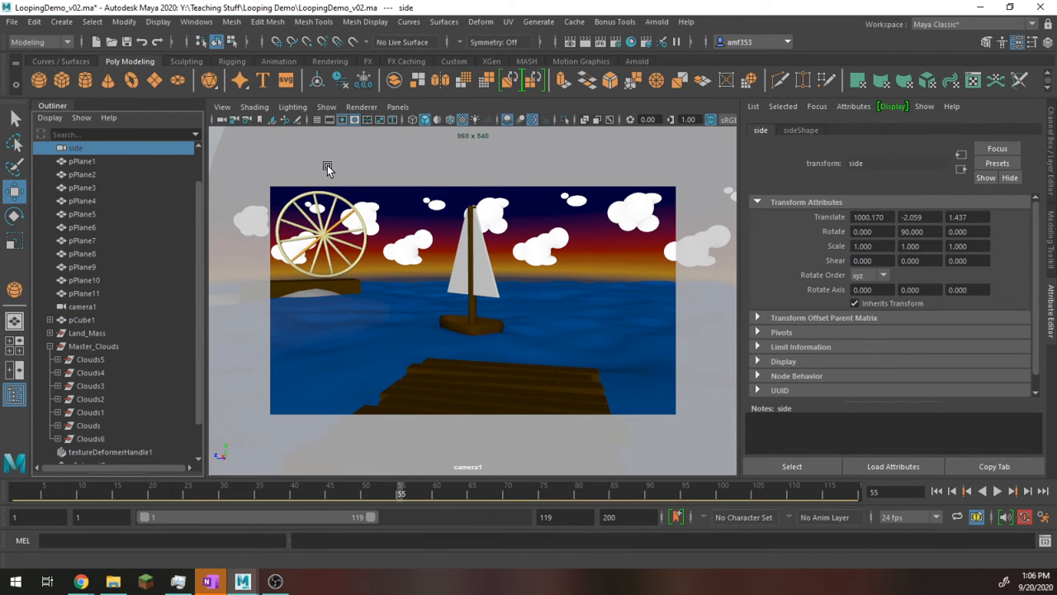
Step: Turn on the Resolution Gate in the top view, and return to the full-size camera1 view
{"action": "key", "text": "space"}
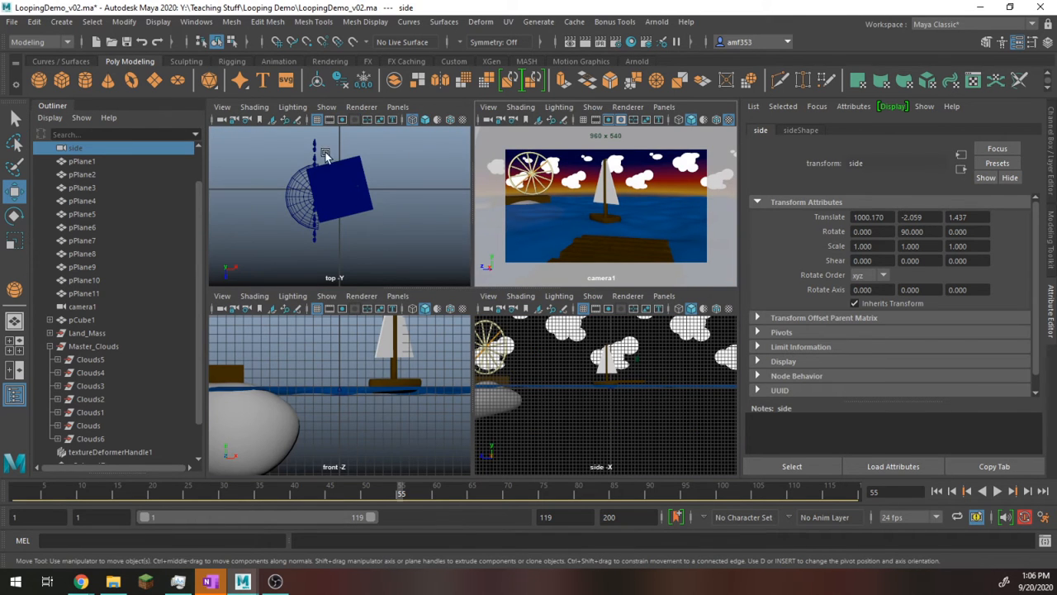
{"action": "left_click", "coordinate": [222, 106]}
{"action": "mouse_move", "coordinate": [387, 361]}
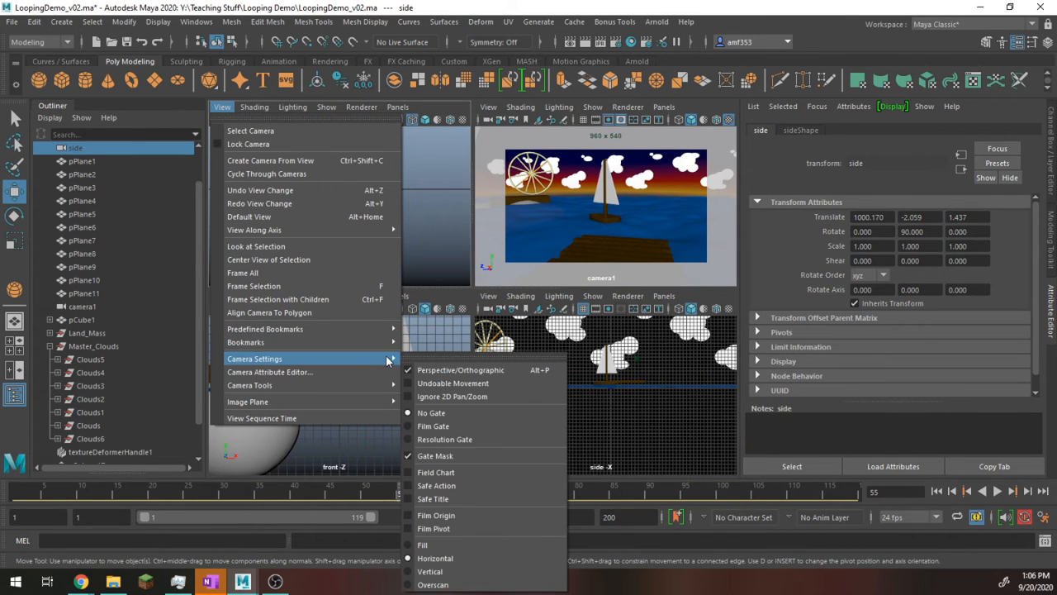
{"action": "left_click", "coordinate": [467, 438]}
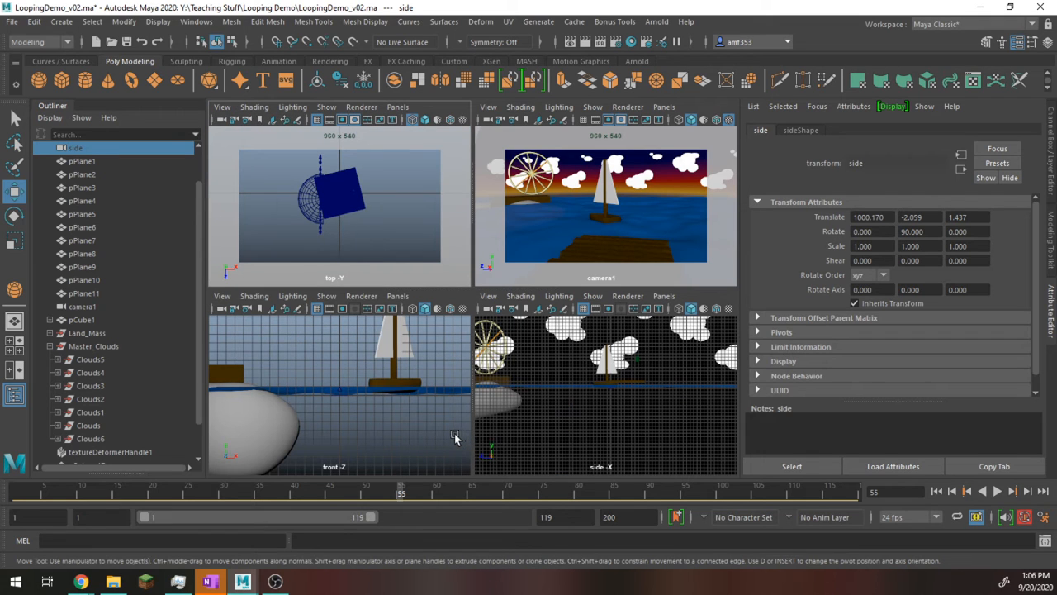
{"action": "key", "text": "space"}
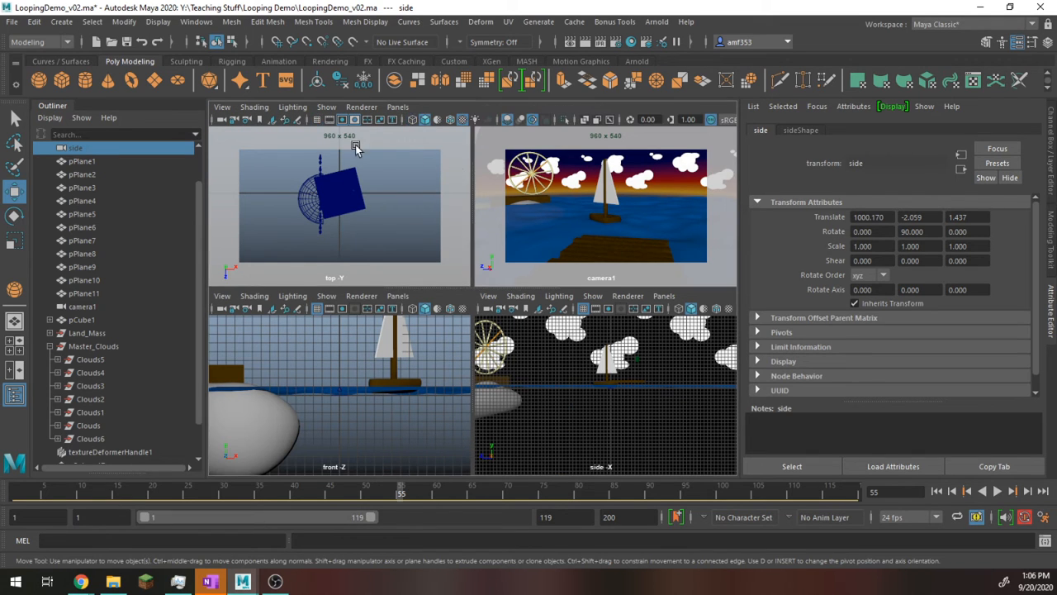
Step: Set the camera1 view to No Gate and open the Playblast options
{"action": "left_click", "coordinate": [222, 107]}
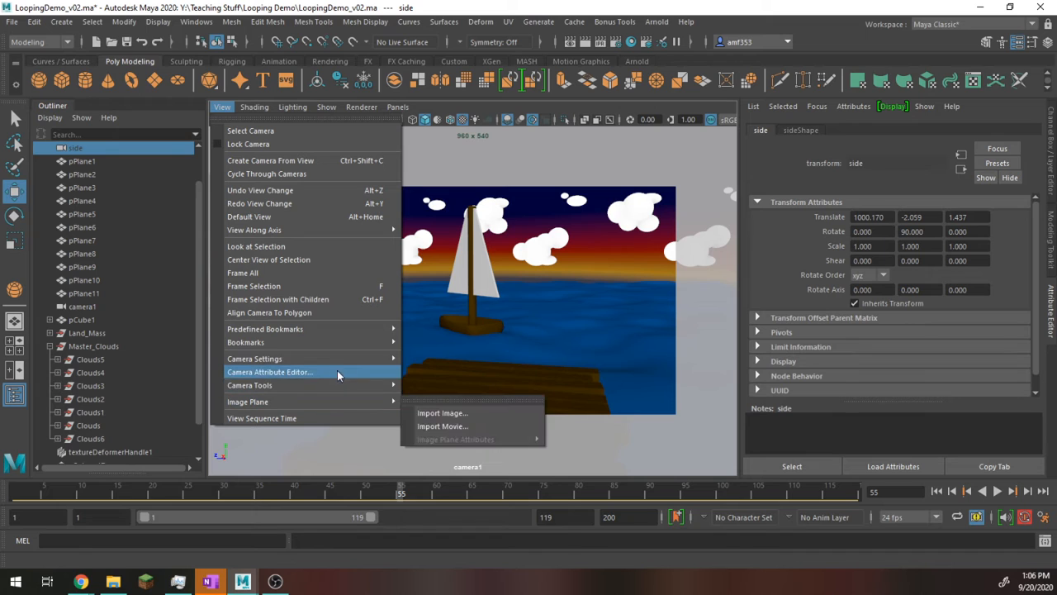
{"action": "mouse_move", "coordinate": [355, 359]}
{"action": "left_click", "coordinate": [467, 414]}
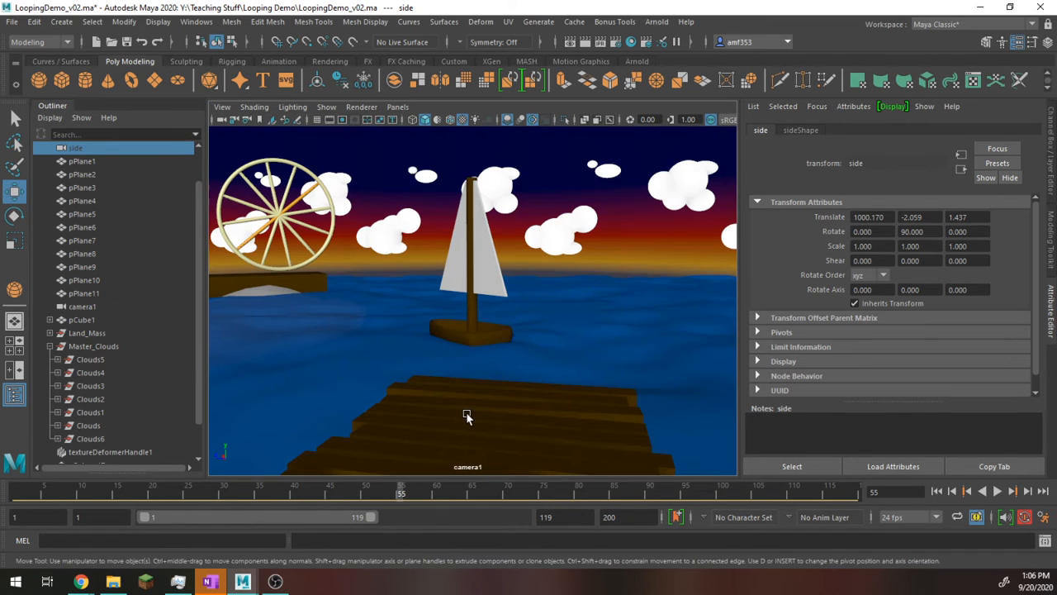
{"action": "right_click", "coordinate": [443, 491]}
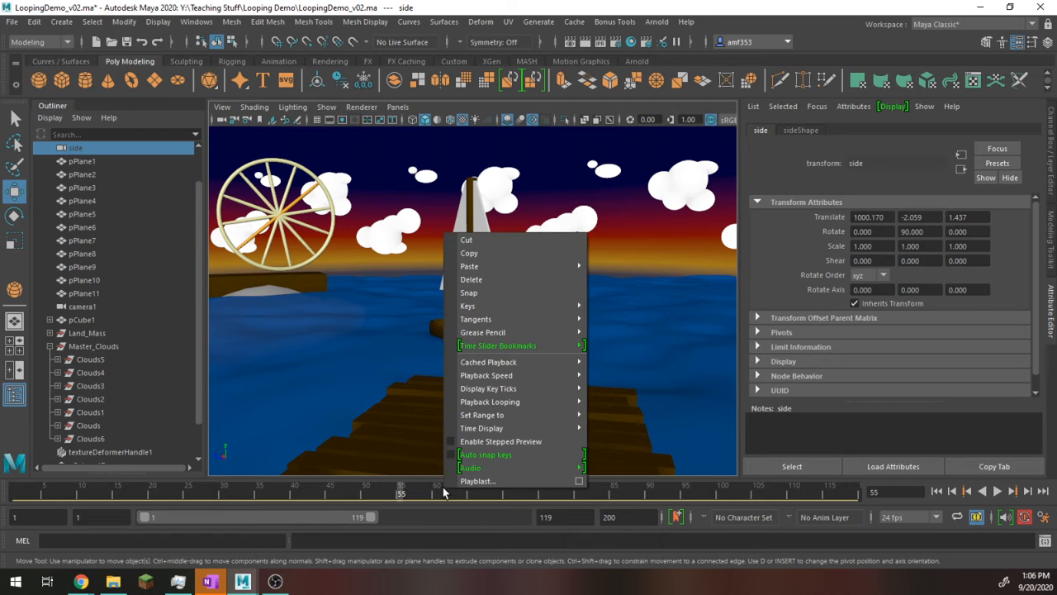
{"action": "left_click", "coordinate": [577, 482]}
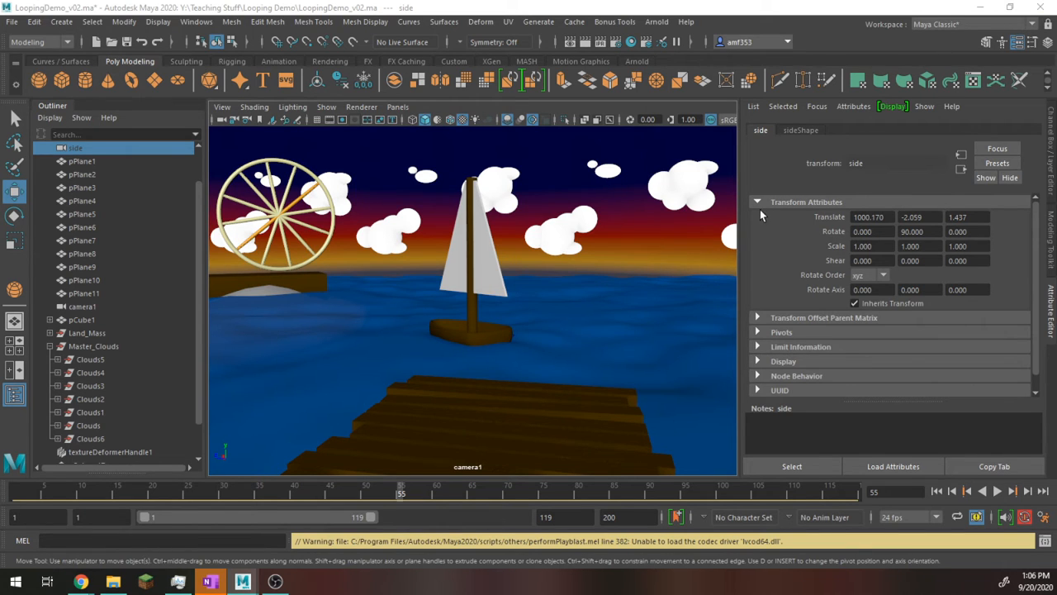
Step: Try narrowing the camera1 viewport by widening the Attribute Editor, and restore the original layout
{"action": "left_click_drag", "start_coordinate": [742, 223], "coordinate": [408, 238]}
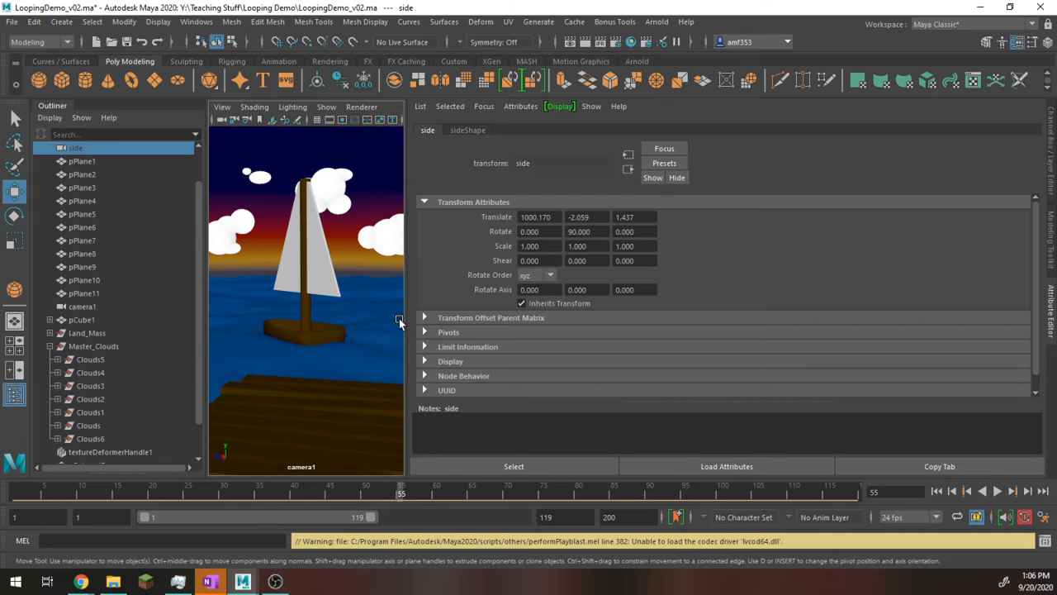
{"action": "left_click_drag", "start_coordinate": [404, 316], "coordinate": [908, 283]}
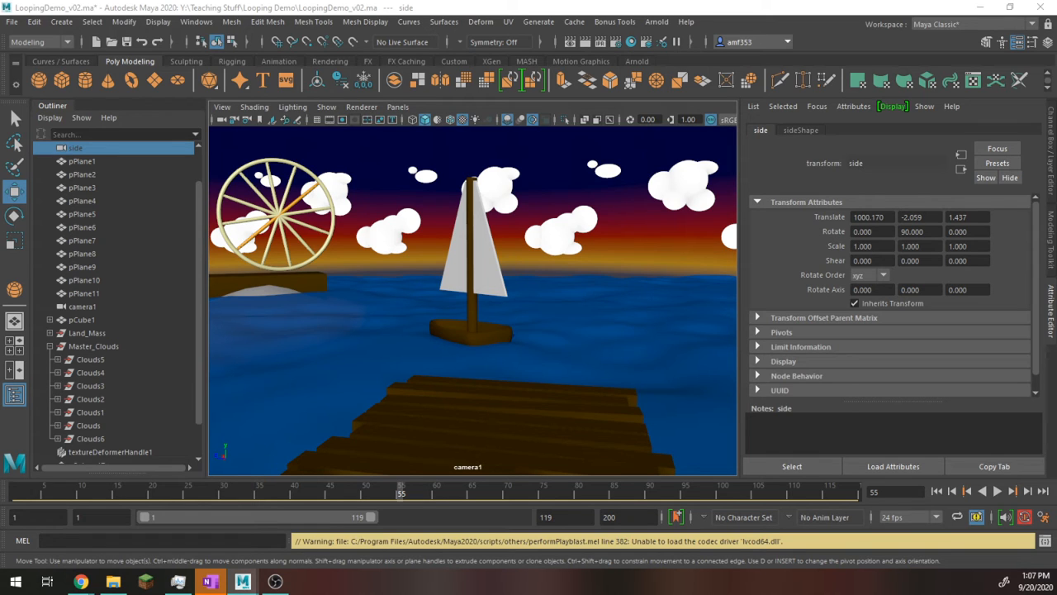
Step: Bring the Playblast Options window over the viewport and open the Render Settings beside it
{"action": "left_click", "coordinate": [618, 42]}
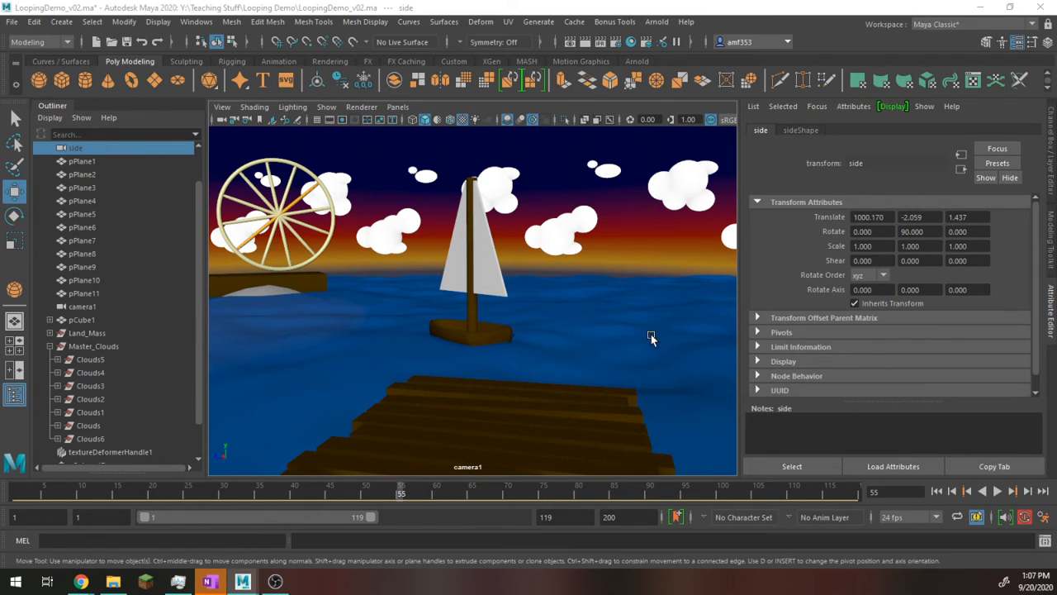
{"action": "left_click_drag", "start_coordinate": [1056, 114], "coordinate": [590, 115]}
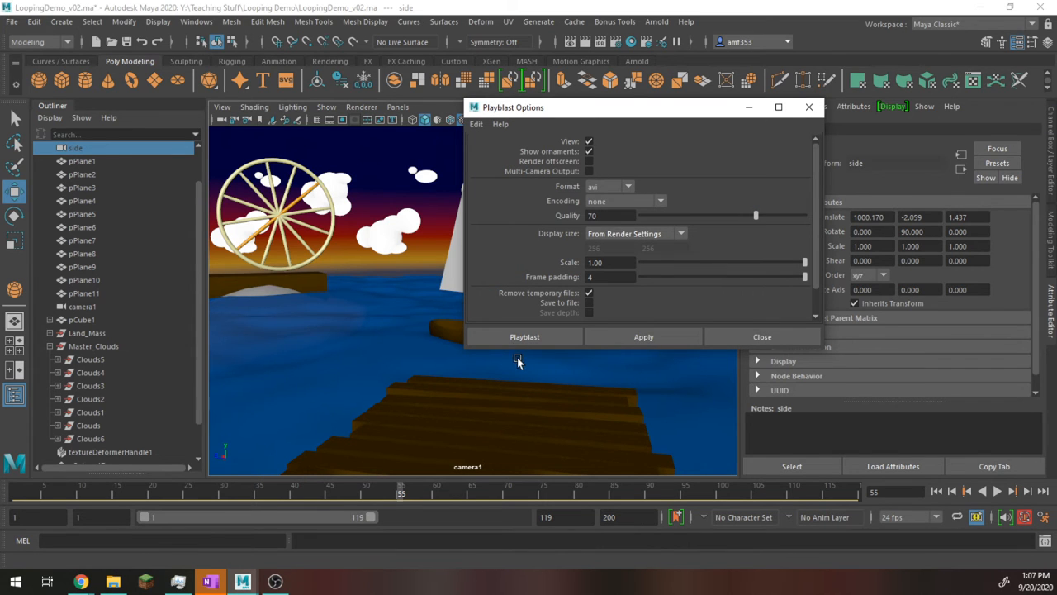
{"action": "left_click", "coordinate": [615, 42]}
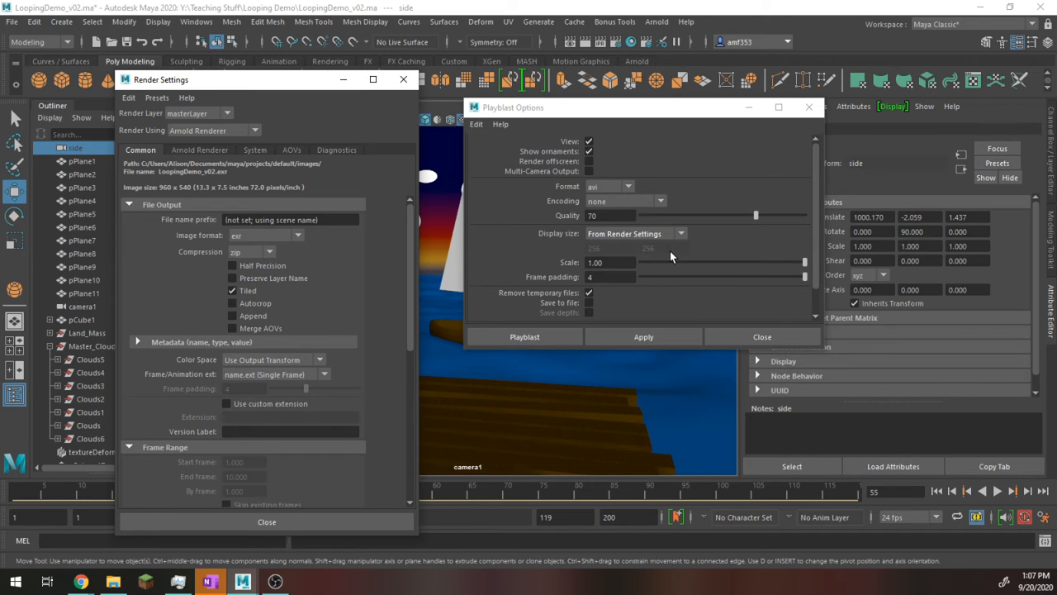
Step: Try the From window and Custom display sizes for the playblast, returning to From Render Settings
{"action": "left_click", "coordinate": [615, 234]}
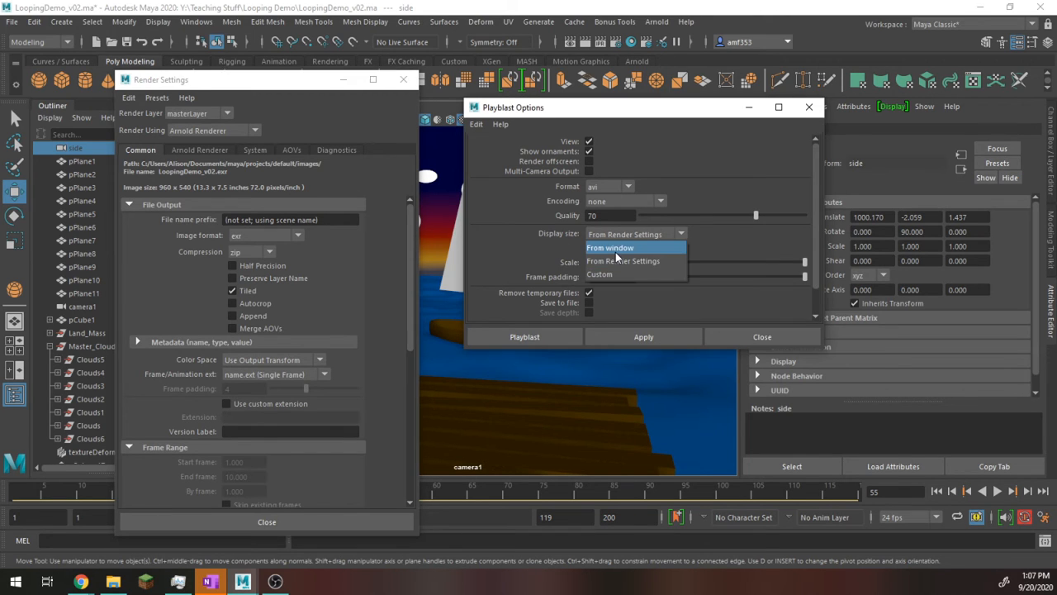
{"action": "left_click", "coordinate": [615, 252]}
{"action": "left_click", "coordinate": [592, 236]}
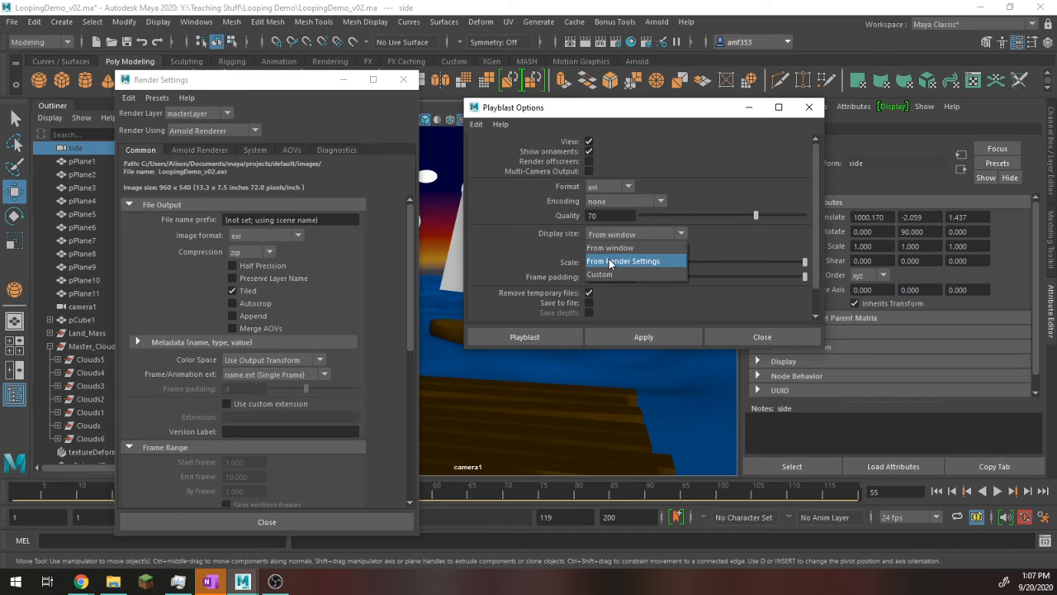
{"action": "left_click", "coordinate": [610, 262]}
{"action": "left_click", "coordinate": [611, 236]}
{"action": "left_click", "coordinate": [601, 274]}
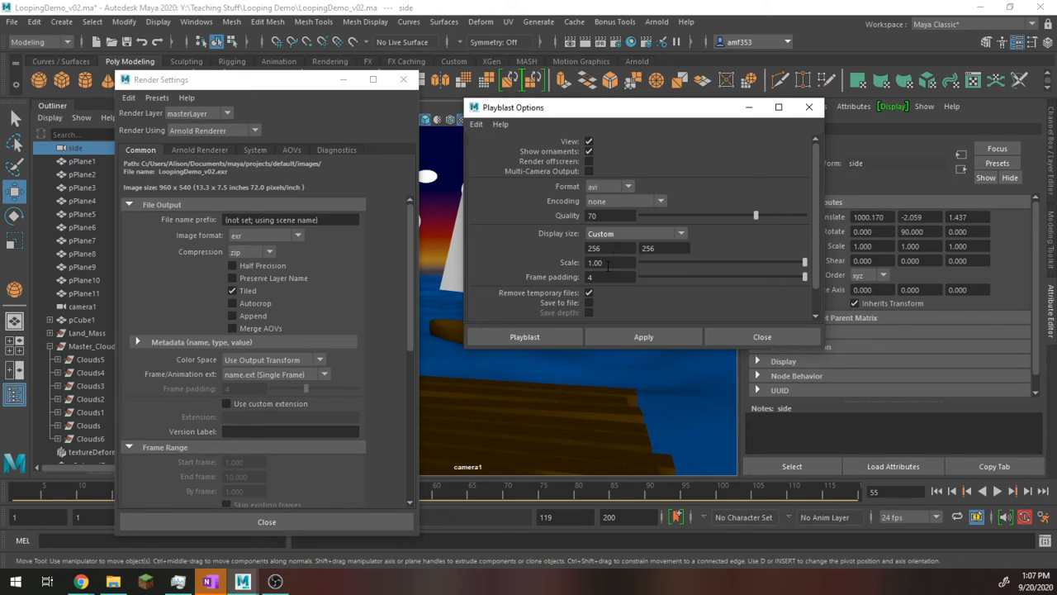
{"action": "left_click", "coordinate": [610, 238]}
{"action": "left_click", "coordinate": [623, 261]}
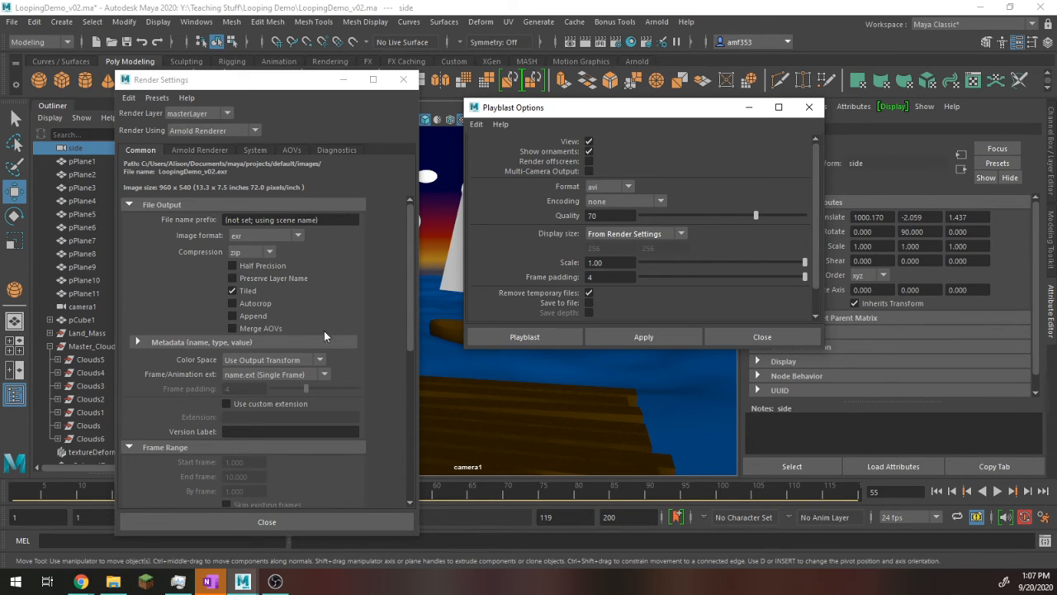
Step: Check the image size preset, width and height in the Render Settings, and close them
{"action": "scroll", "coordinate": [275, 378], "scroll_direction": "down", "scroll_amount": 6}
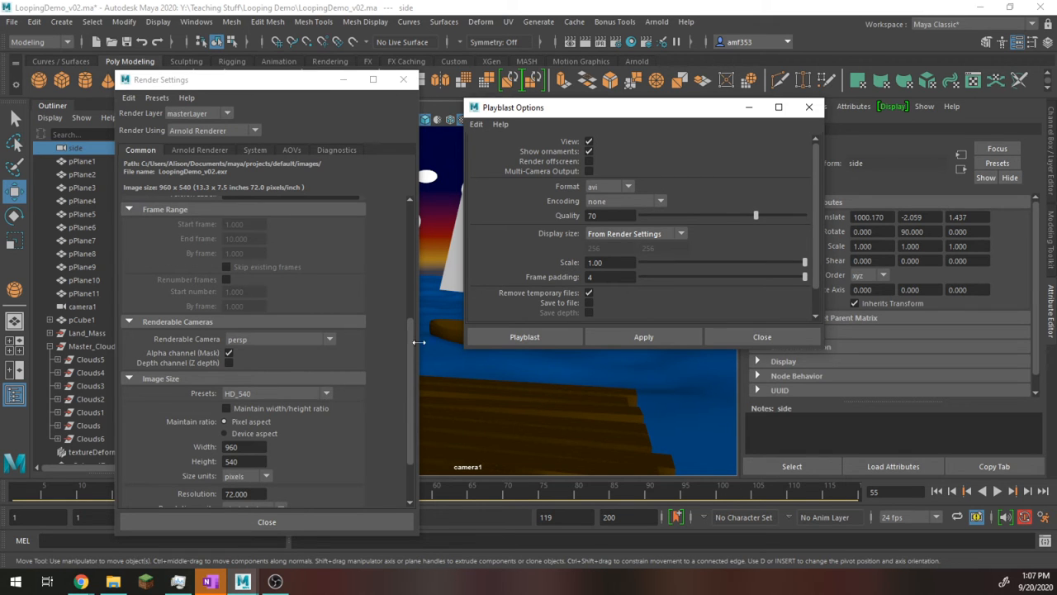
{"action": "left_click", "coordinate": [403, 80]}
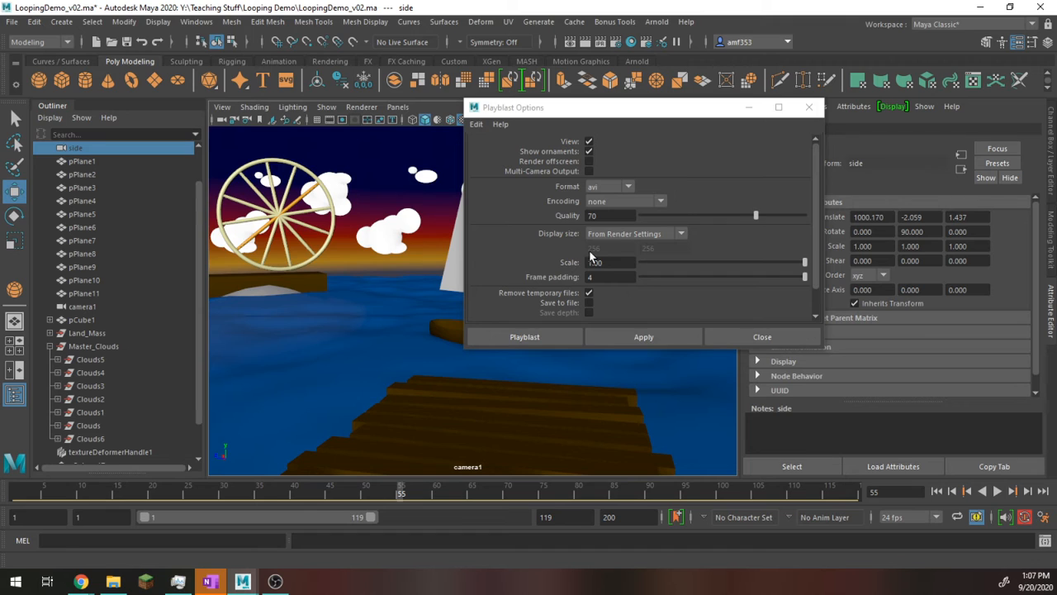
Step: Set the playblast format to avi and keep the encoding at none
{"action": "left_click", "coordinate": [605, 186]}
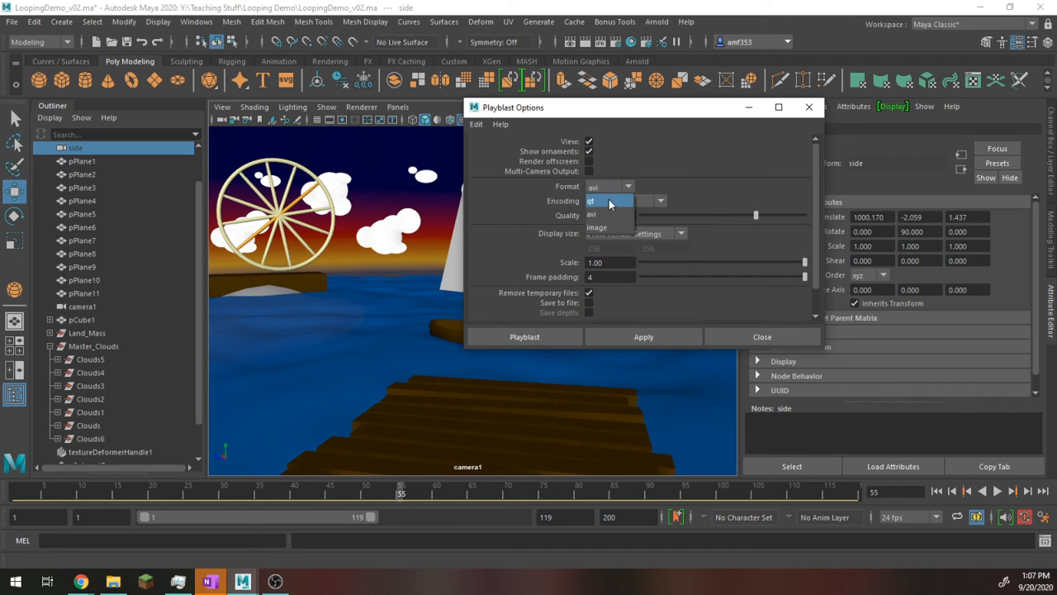
{"action": "left_click", "coordinate": [609, 214]}
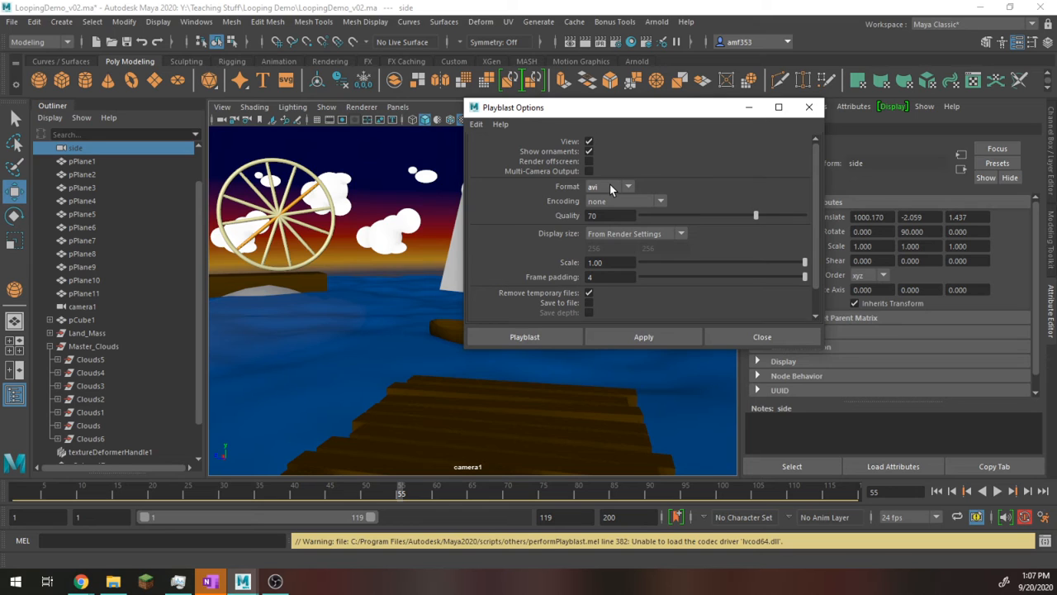
{"action": "left_click", "coordinate": [608, 202]}
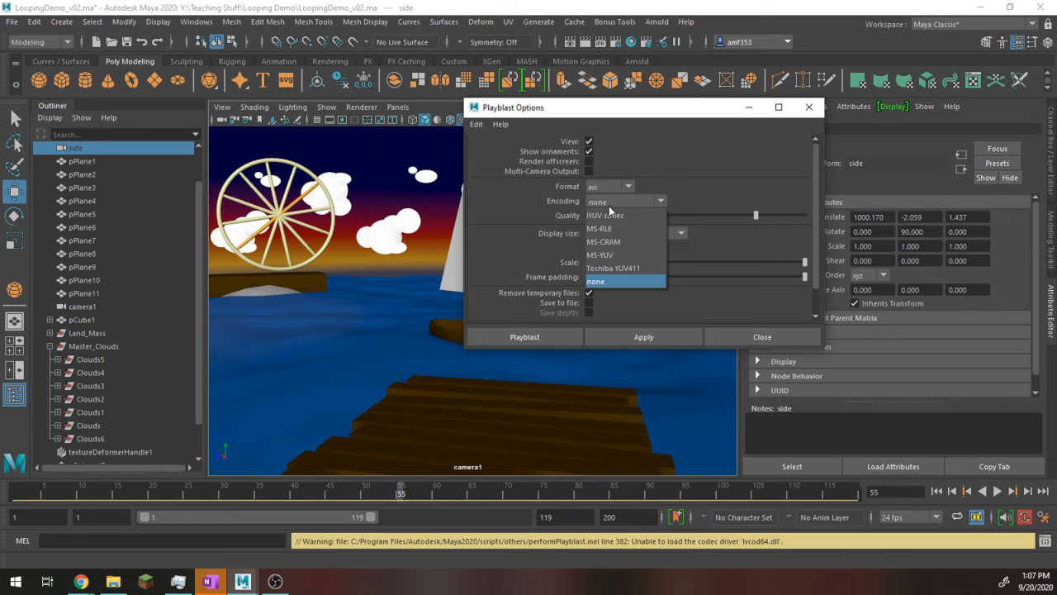
{"action": "left_click", "coordinate": [684, 165]}
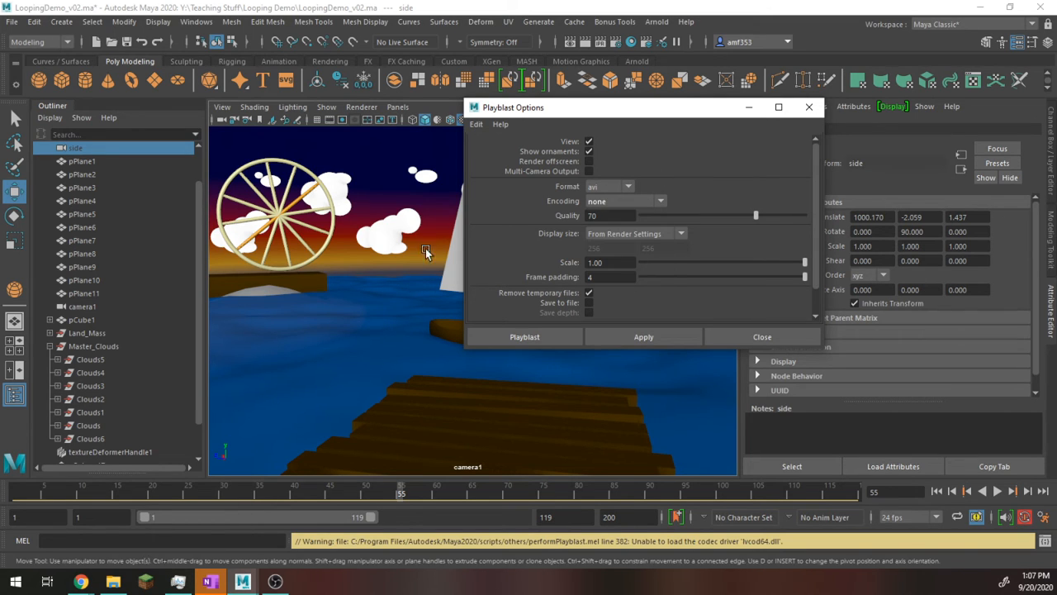
Step: Enable saving the playblast to a file named LoopingDemo_Good on the Desktop and run the avi playblast
{"action": "scroll", "coordinate": [582, 298], "scroll_direction": "down", "scroll_amount": 1}
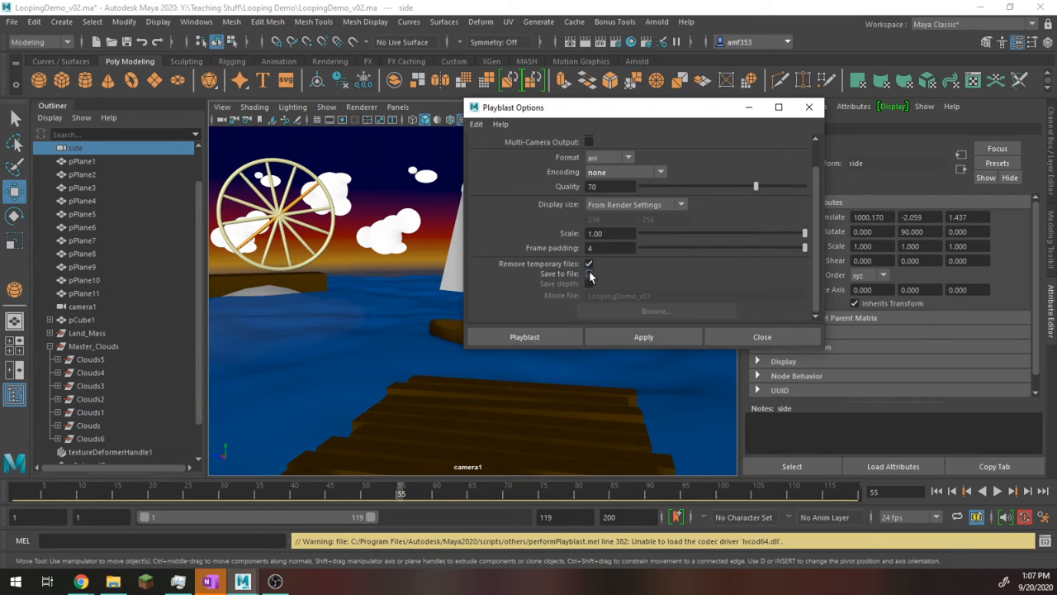
{"action": "left_click", "coordinate": [589, 273]}
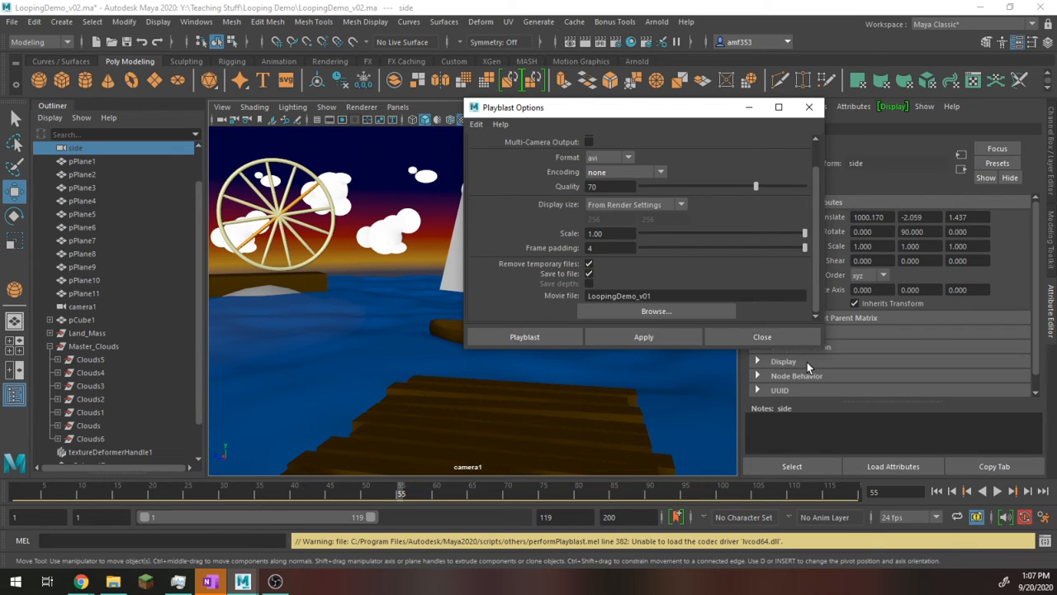
{"action": "left_click", "coordinate": [666, 313]}
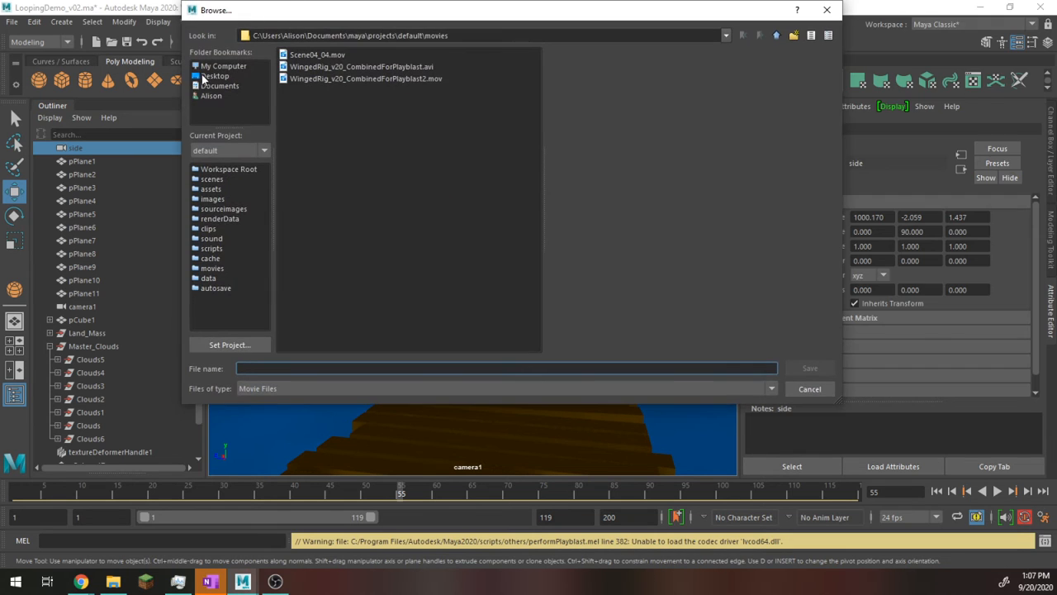
{"action": "left_click", "coordinate": [215, 76]}
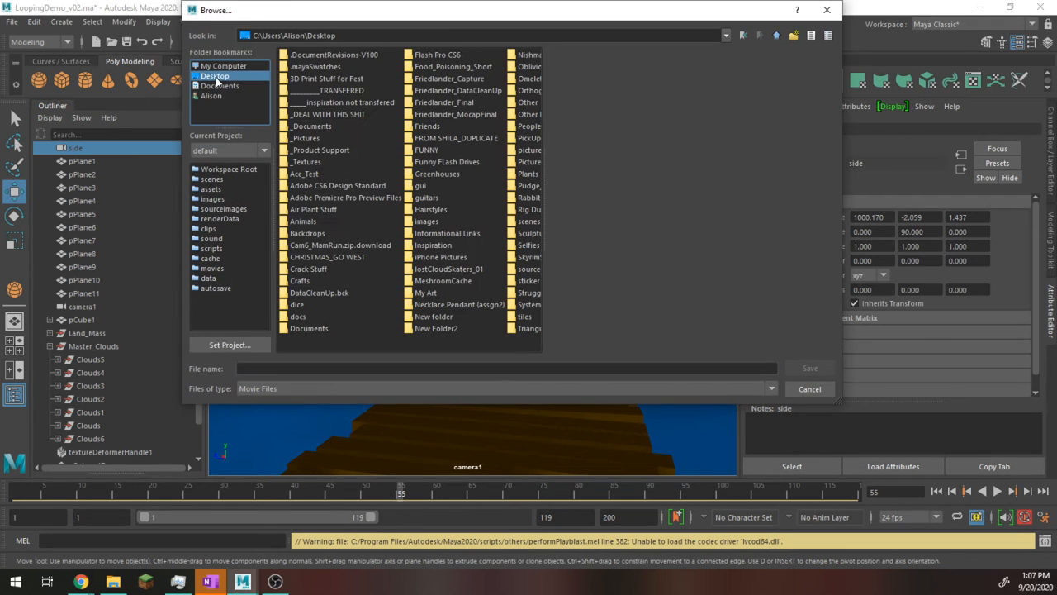
{"action": "left_click", "coordinate": [300, 368]}
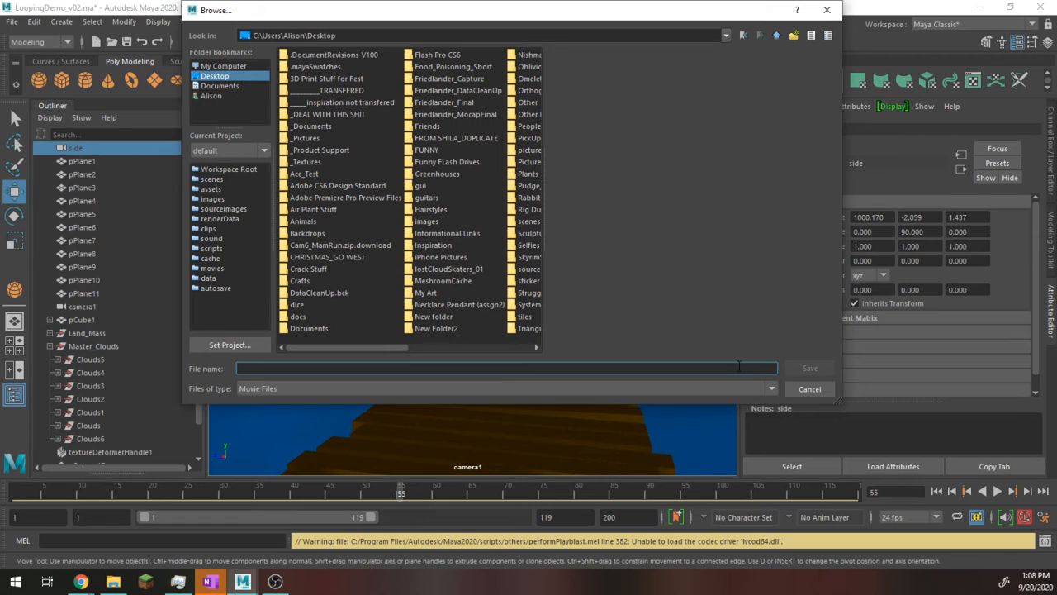
{"action": "type", "text": "LoopingDemo_Good"}
{"action": "key", "text": "Return"}
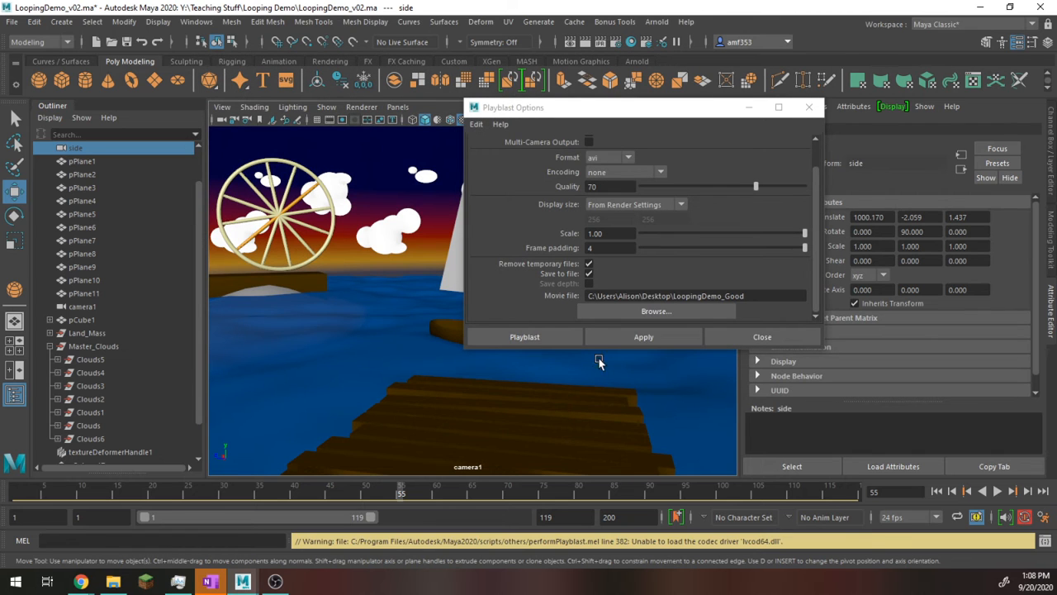
{"action": "left_click", "coordinate": [622, 337]}
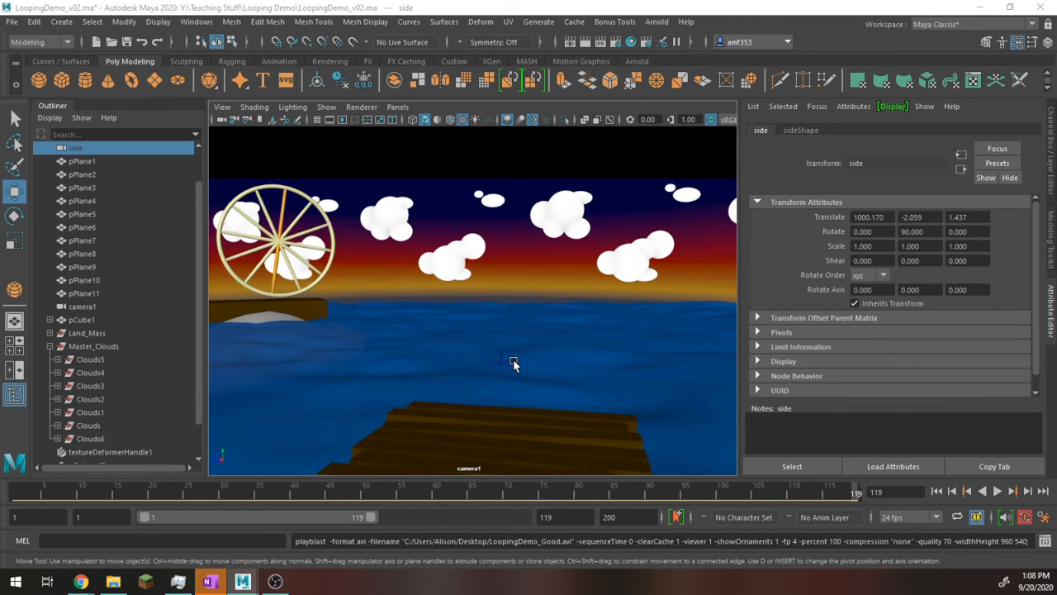
Step: Try to hide the texture deformer handle on the water and look for its type among the camera view's shown object types
{"action": "left_click", "coordinate": [502, 335]}
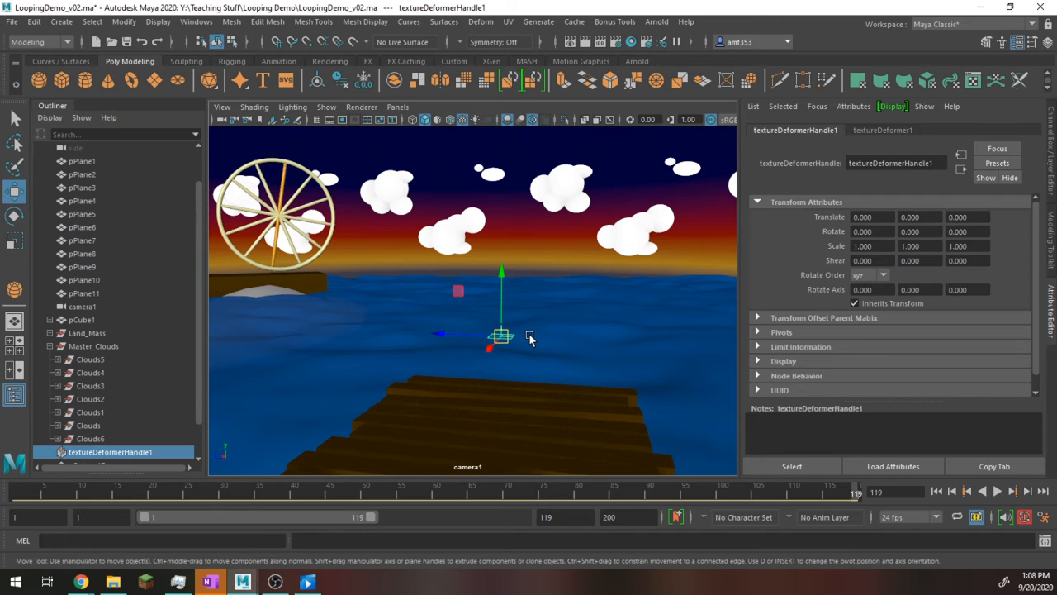
{"action": "key", "text": "ctrl+h"}
{"action": "left_click", "coordinate": [496, 337]}
{"action": "key", "text": "ctrl+h"}
{"action": "left_click", "coordinate": [508, 337]}
{"action": "key", "text": "ctrl+h"}
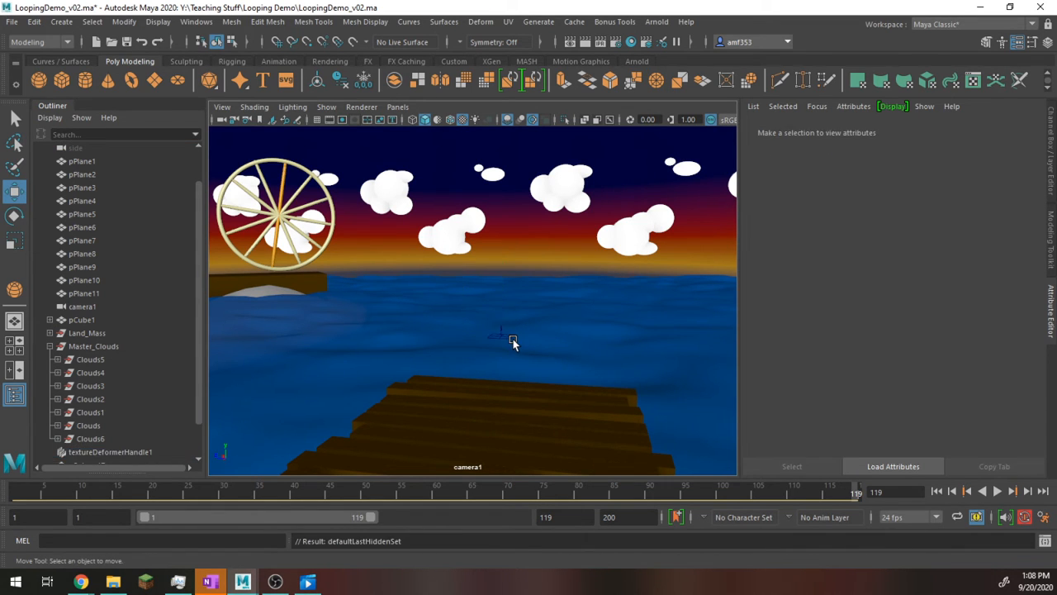
{"action": "key", "text": "space"}
{"action": "left_click", "coordinate": [547, 247]}
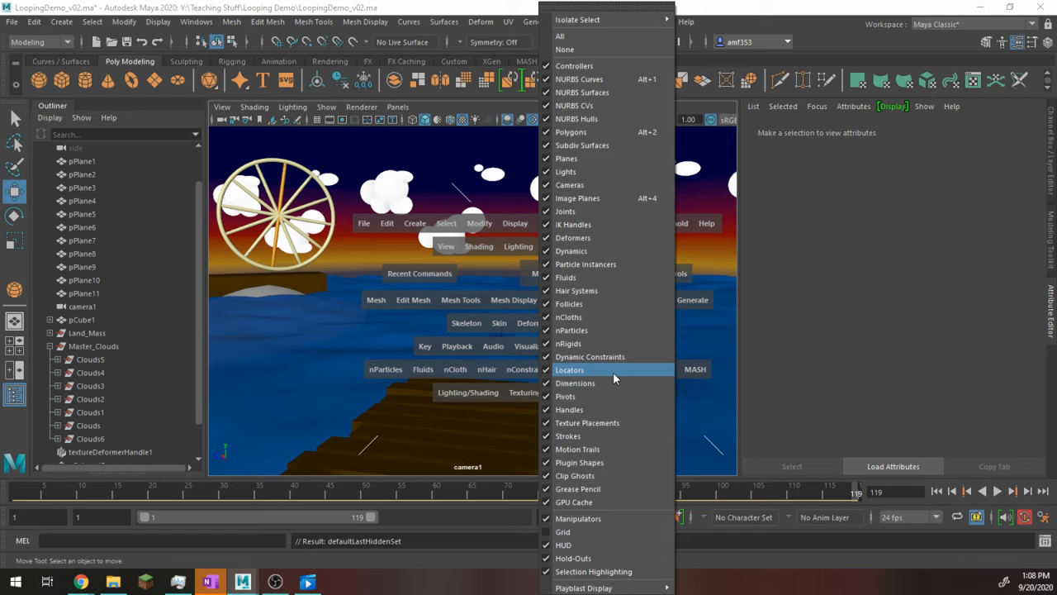
{"action": "left_click", "coordinate": [280, 517]}
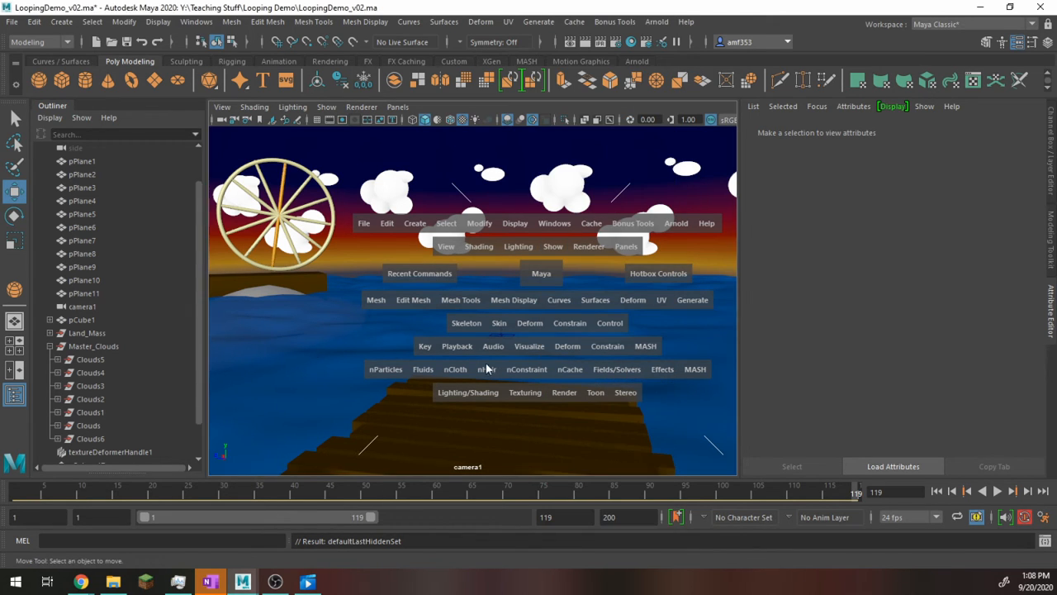
{"action": "key", "text": "space"}
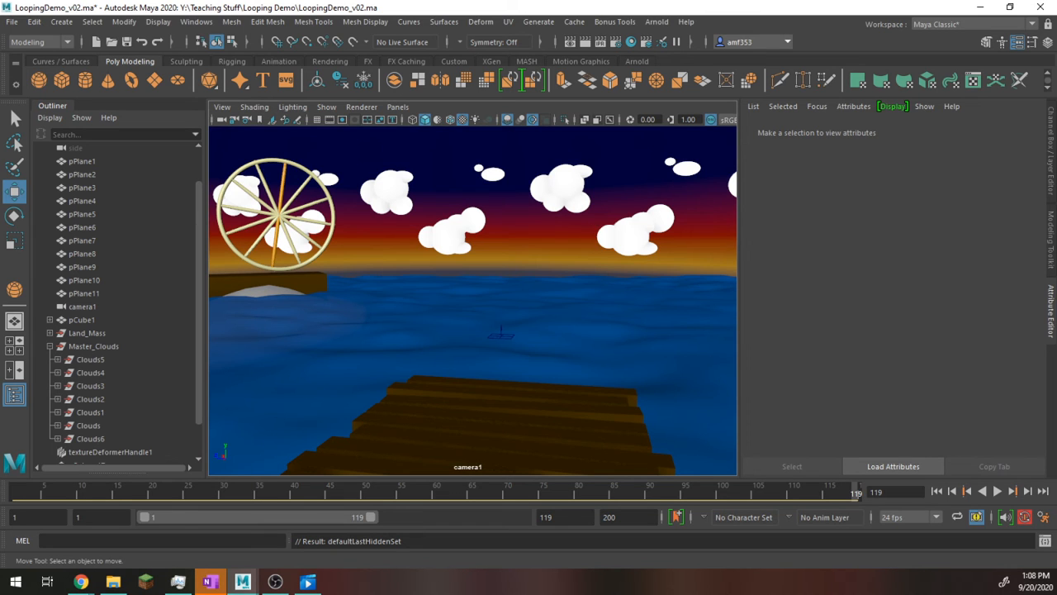
Step: Reopen the Playblast Options, set the format to qt with PNG encoding, and run the playblast
{"action": "key", "text": "alt+Tab"}
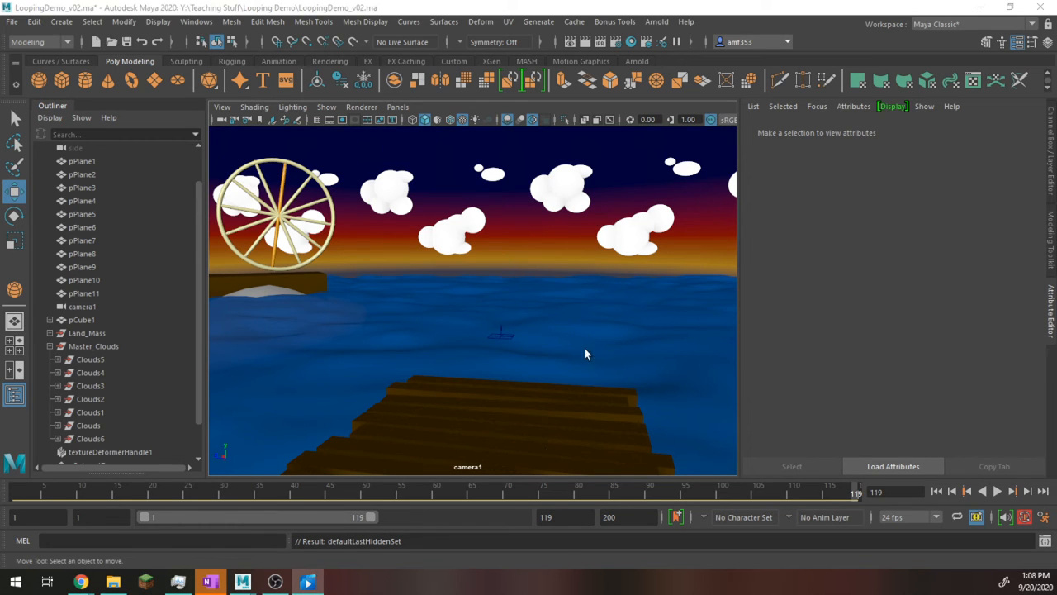
{"action": "right_click", "coordinate": [615, 497]}
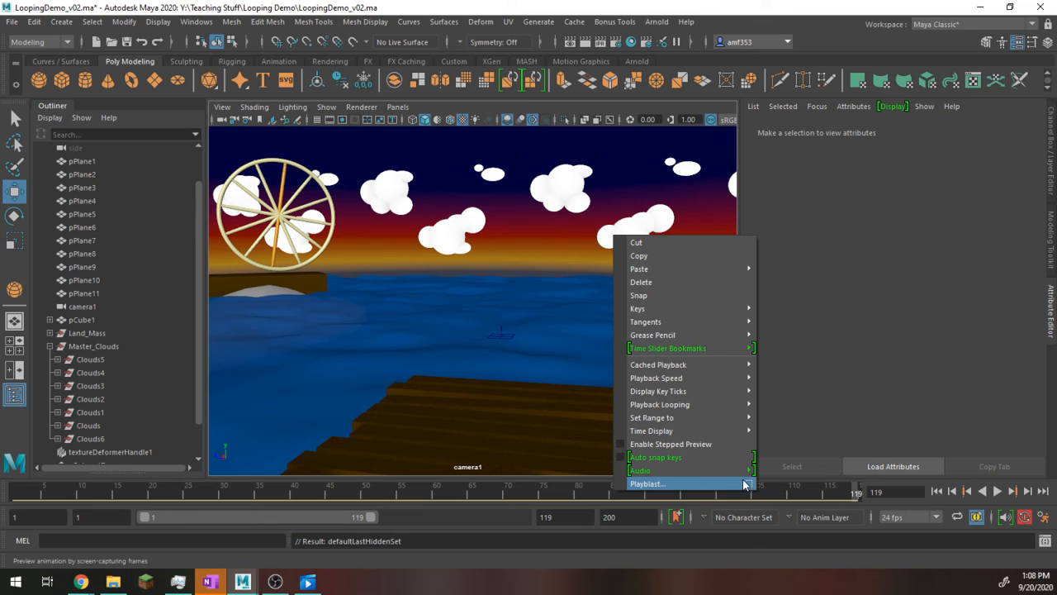
{"action": "left_click", "coordinate": [747, 484]}
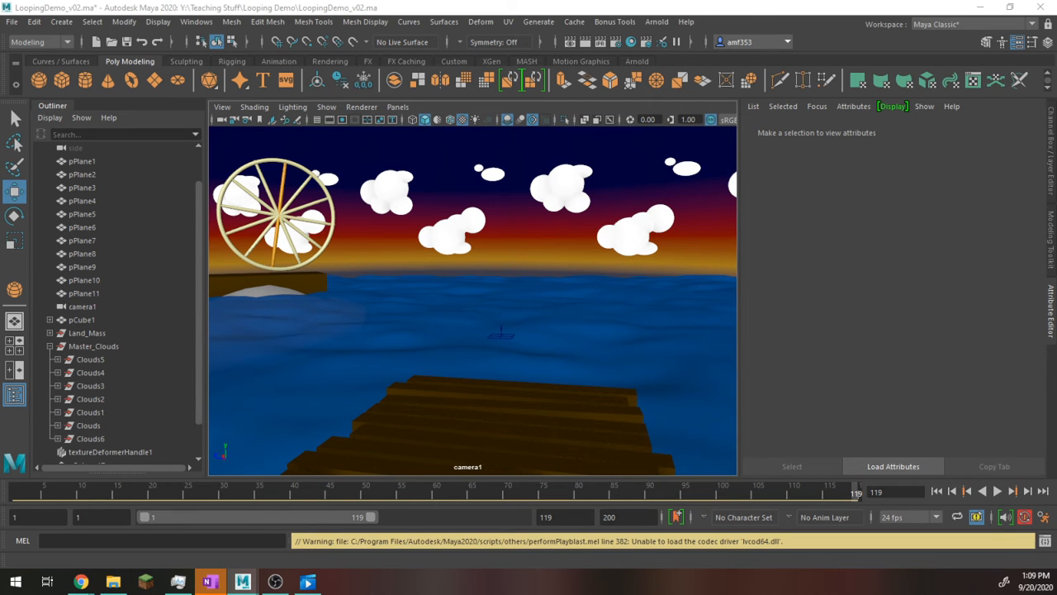
{"action": "left_click", "coordinate": [649, 222]}
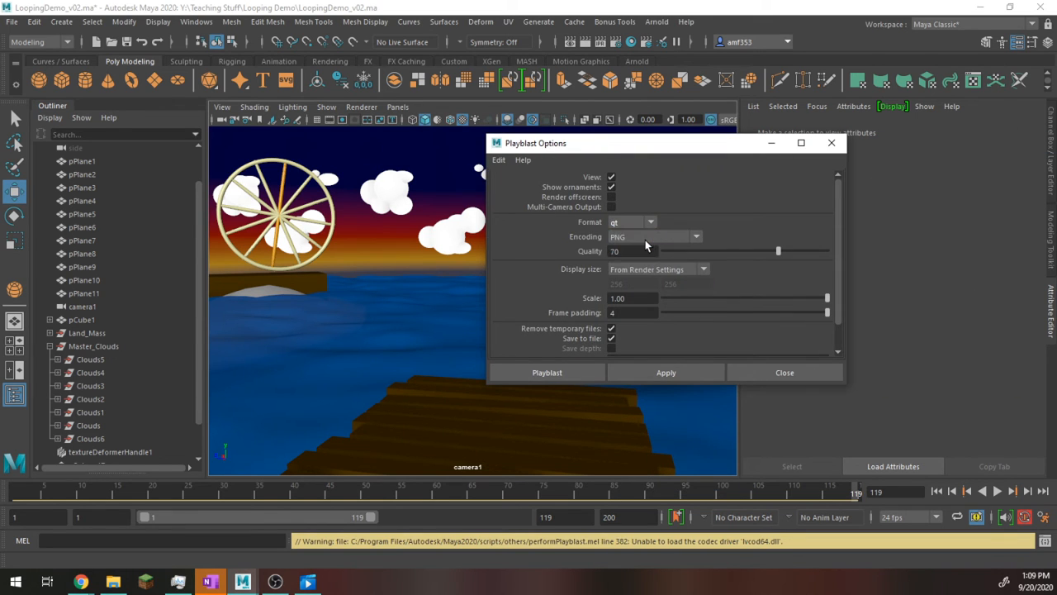
{"action": "left_click", "coordinate": [645, 240]}
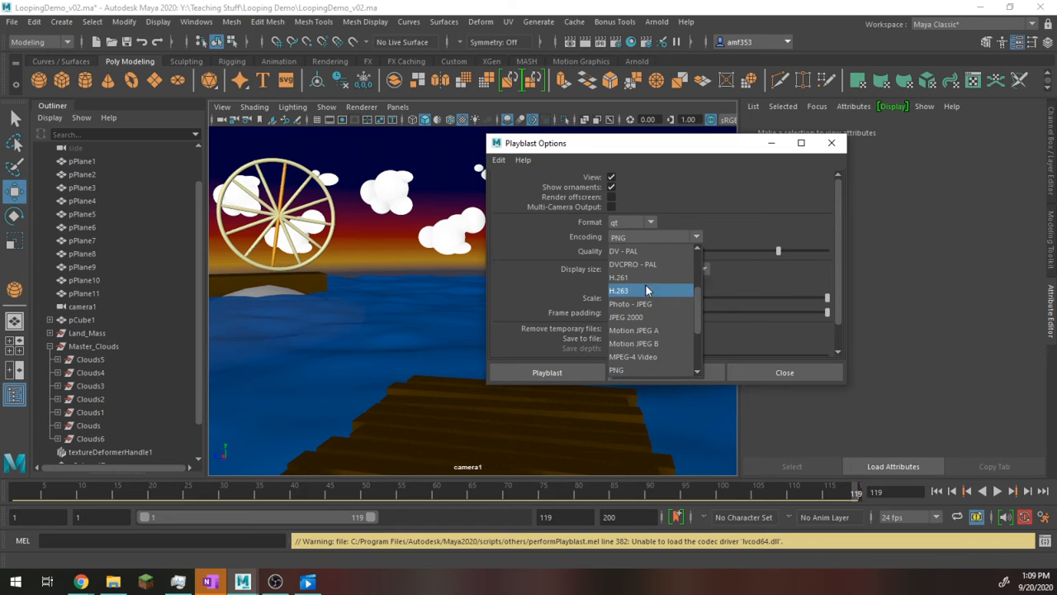
{"action": "left_click", "coordinate": [741, 195]}
{"action": "left_click", "coordinate": [671, 376]}
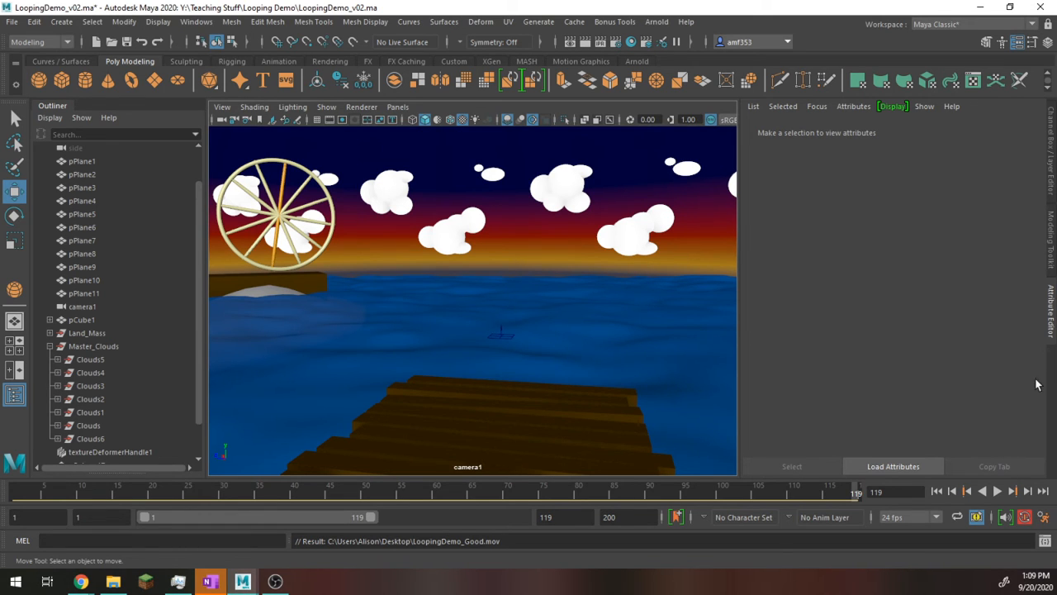
Step: Reopen the Playblast Options and look through the encodings offered for the qt format
{"action": "right_click", "coordinate": [725, 491]}
{"action": "left_click", "coordinate": [863, 488]}
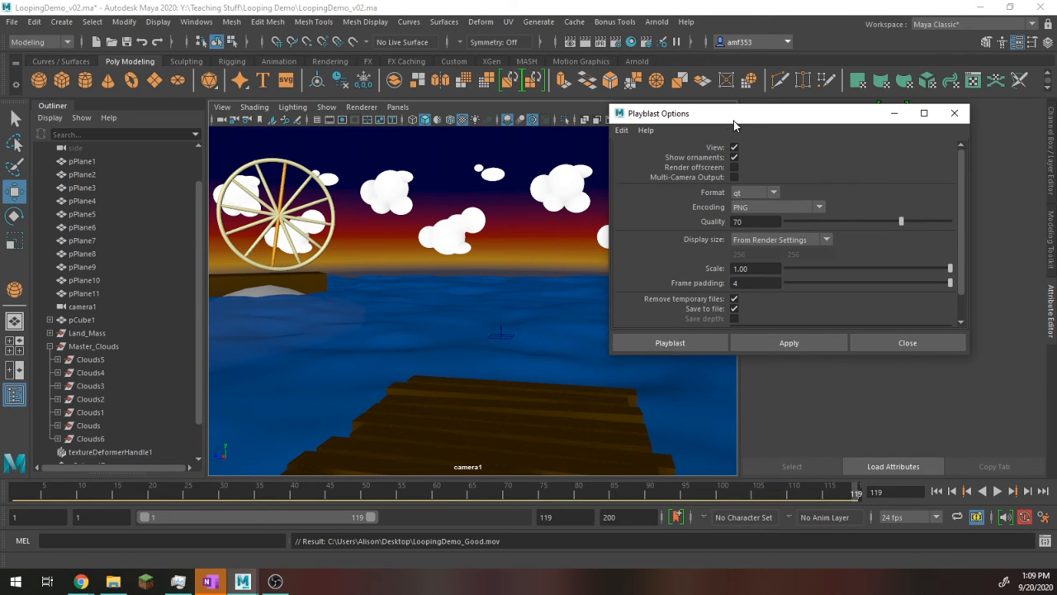
{"action": "left_click", "coordinate": [777, 208]}
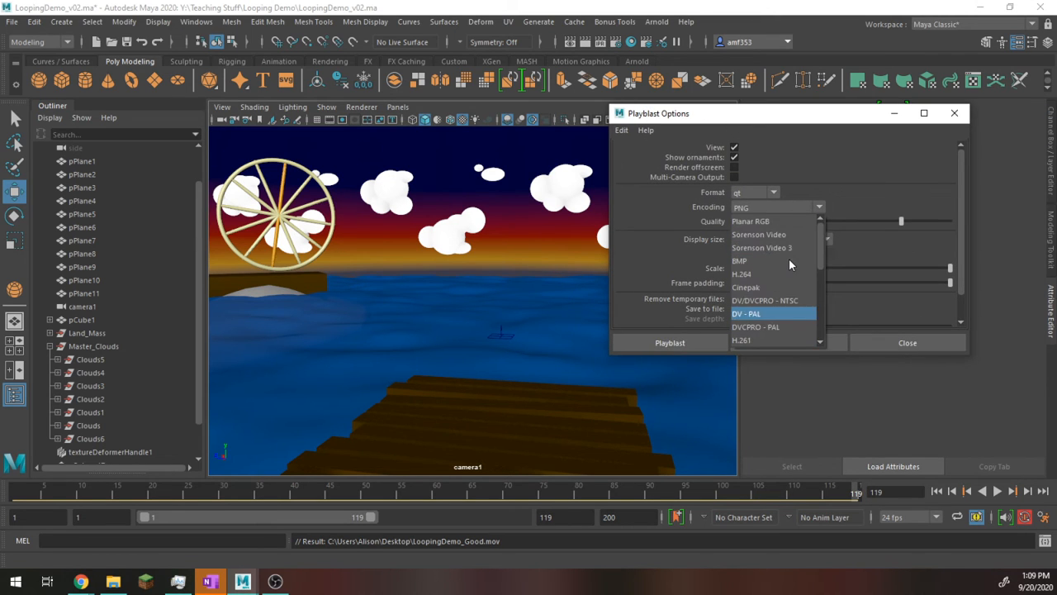
{"action": "scroll", "coordinate": [789, 259], "scroll_direction": "up", "scroll_amount": 2}
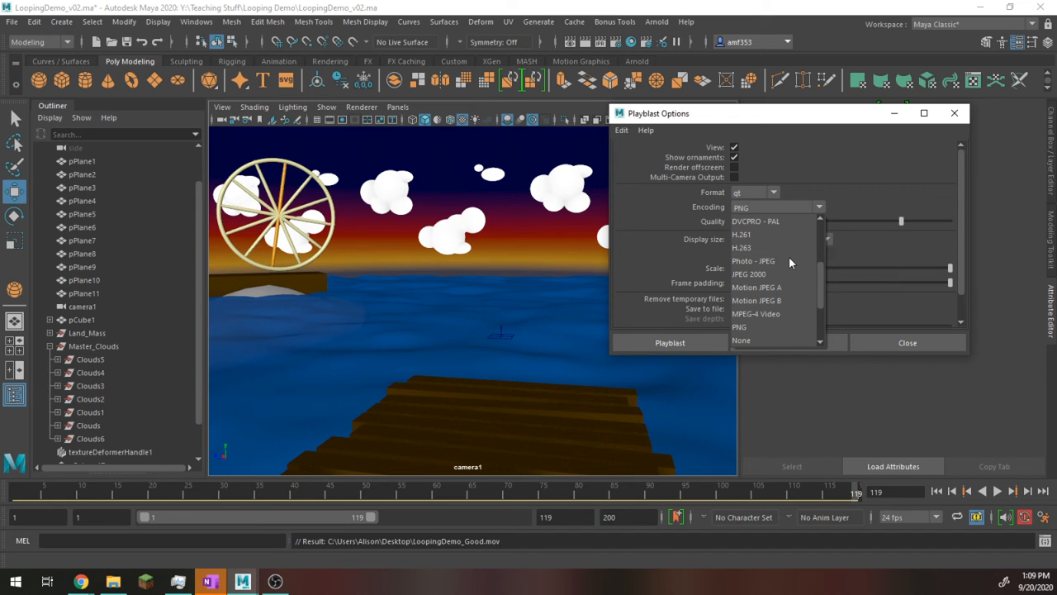
{"action": "scroll", "coordinate": [778, 238], "scroll_direction": "down", "scroll_amount": 2}
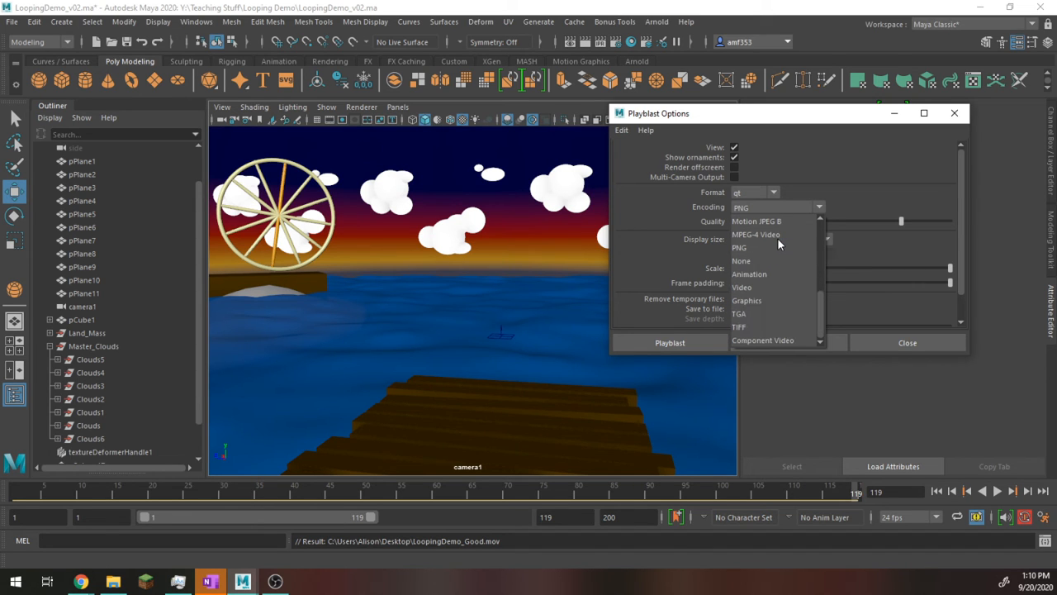
{"action": "scroll", "coordinate": [778, 239], "scroll_direction": "up", "scroll_amount": 3}
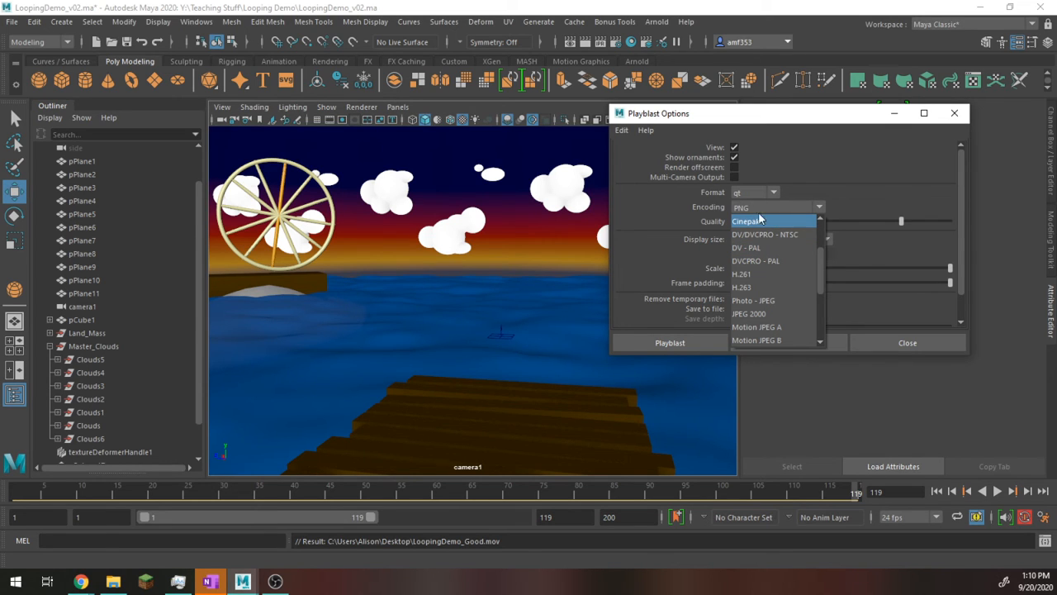
Step: Run the playblast in image format with gif encoding, then review the sequence in FCheck and close it
{"action": "left_click", "coordinate": [754, 195]}
{"action": "left_click", "coordinate": [752, 192]}
{"action": "left_click", "coordinate": [754, 237]}
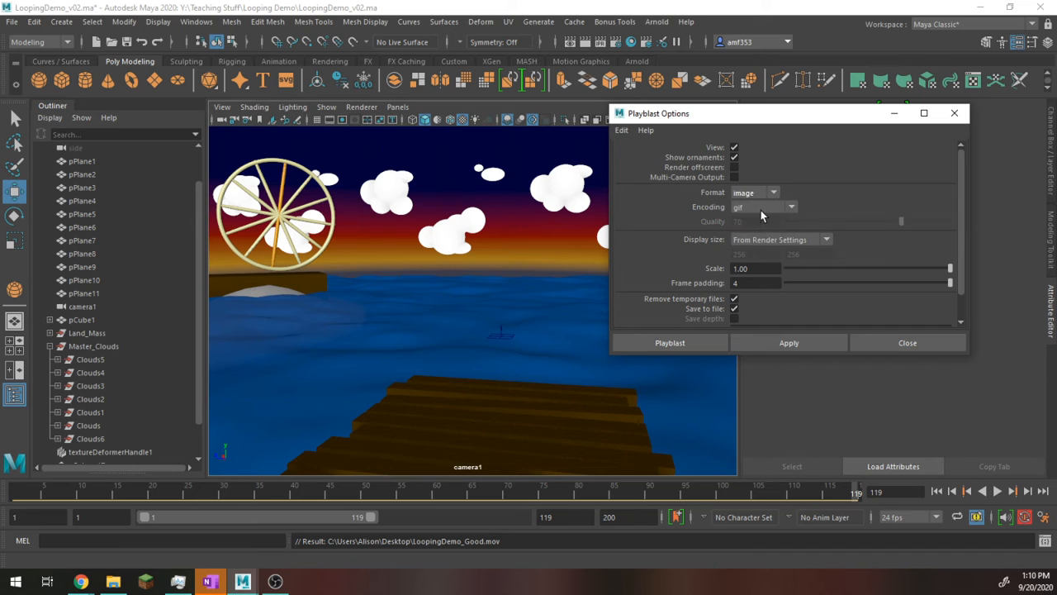
{"action": "left_click", "coordinate": [763, 209]}
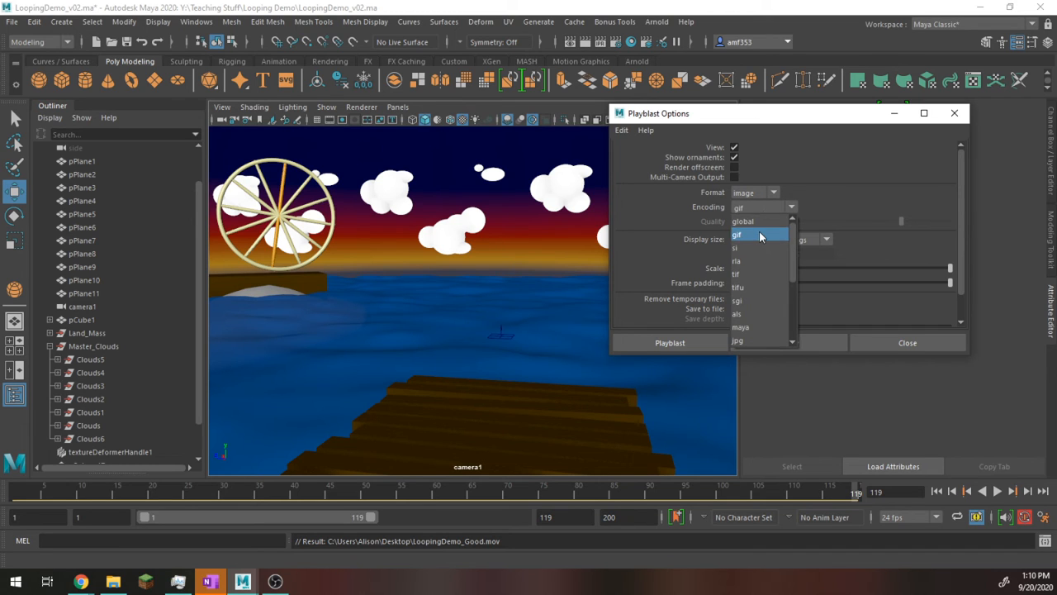
{"action": "left_click", "coordinate": [759, 235]}
{"action": "left_click", "coordinate": [818, 340]}
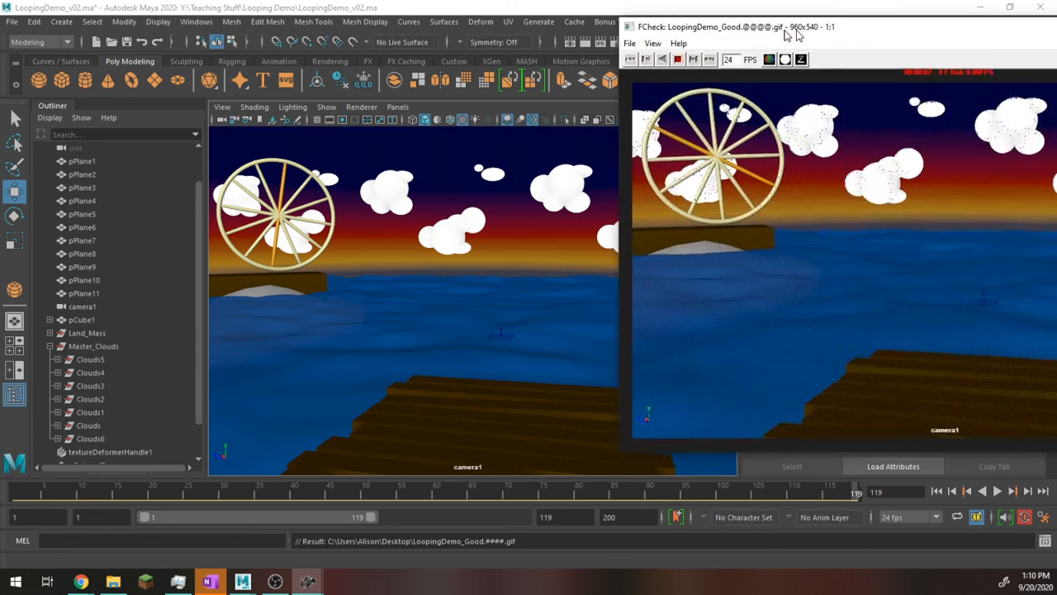
{"action": "left_click_drag", "start_coordinate": [793, 33], "coordinate": [404, 60]}
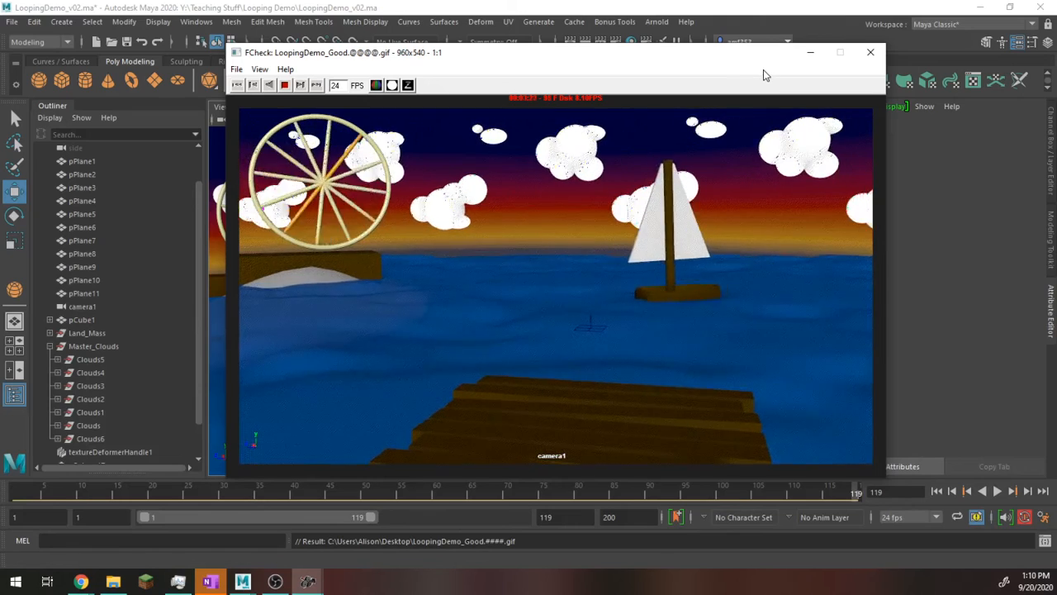
{"action": "left_click", "coordinate": [867, 53]}
Step: Set the playback speed to Play Every Frame, Max Real-time, and play the animation to check it before stopping
{"action": "right_click", "coordinate": [700, 491]}
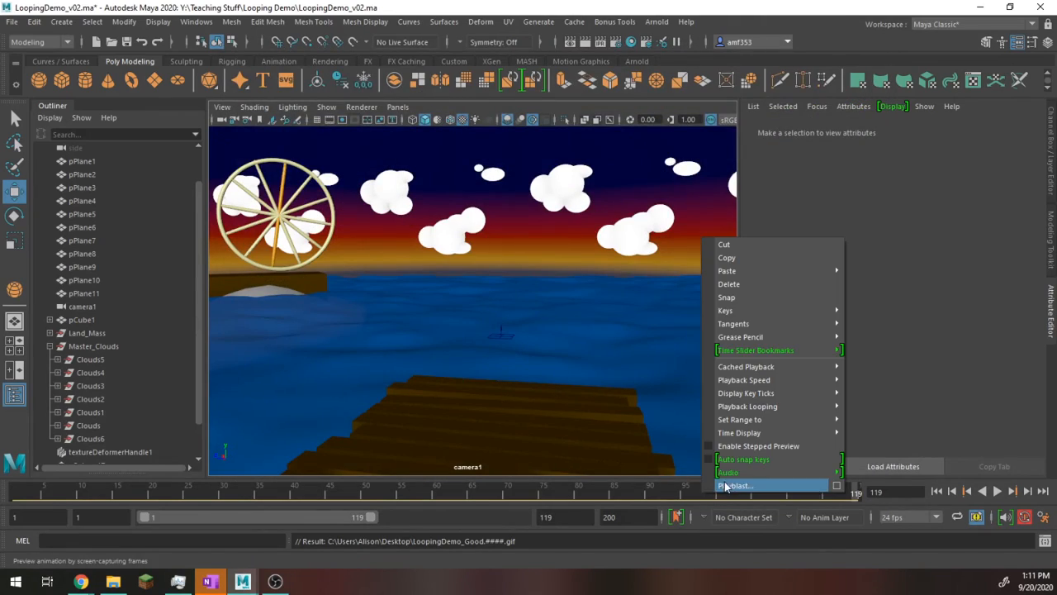
{"action": "mouse_move", "coordinate": [753, 381]}
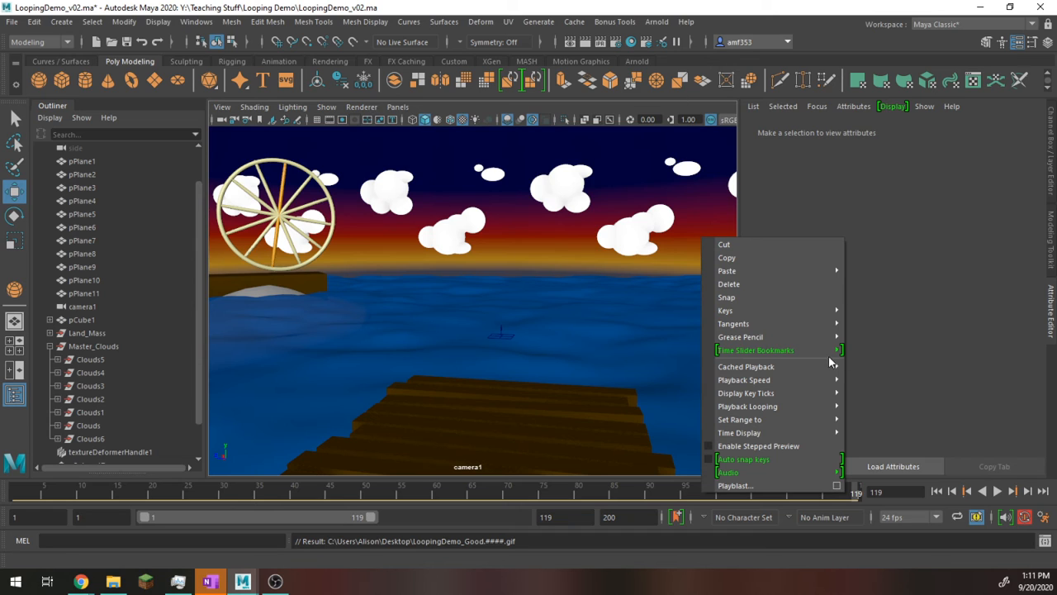
{"action": "mouse_move", "coordinate": [822, 380]}
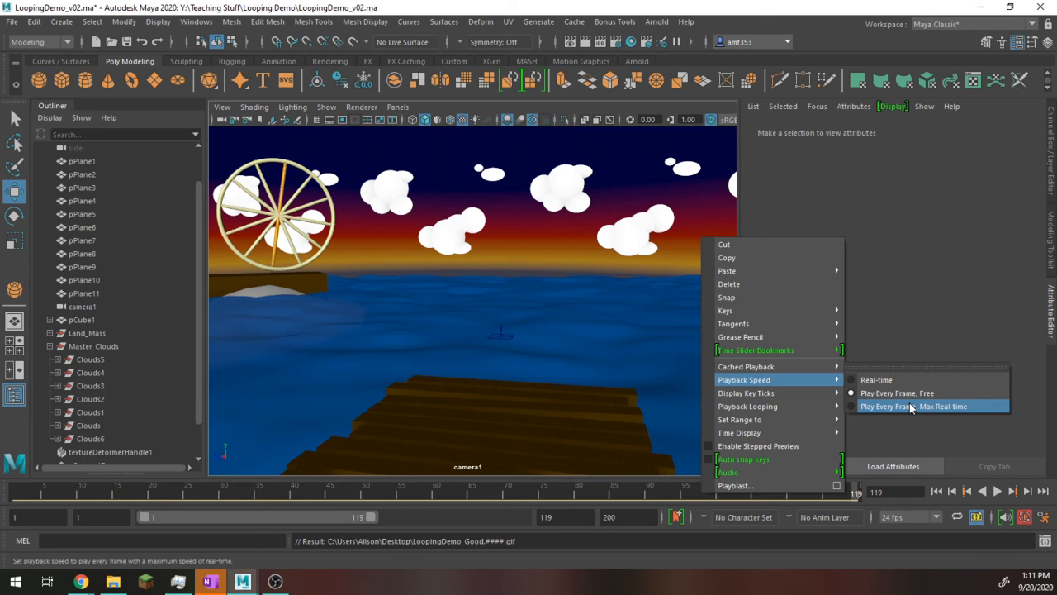
{"action": "left_click", "coordinate": [909, 403]}
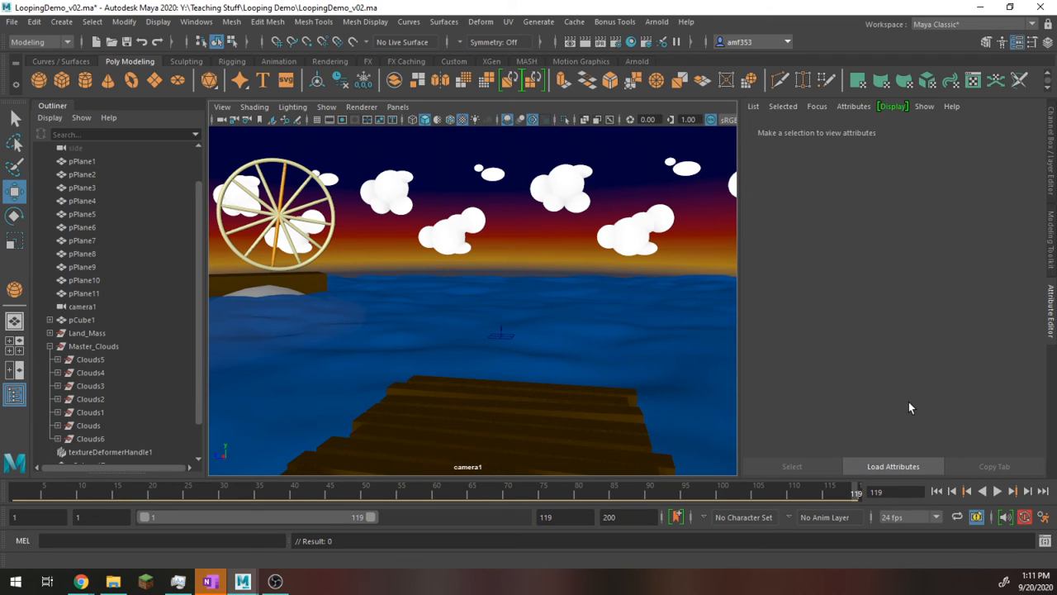
{"action": "left_click", "coordinate": [1000, 491]}
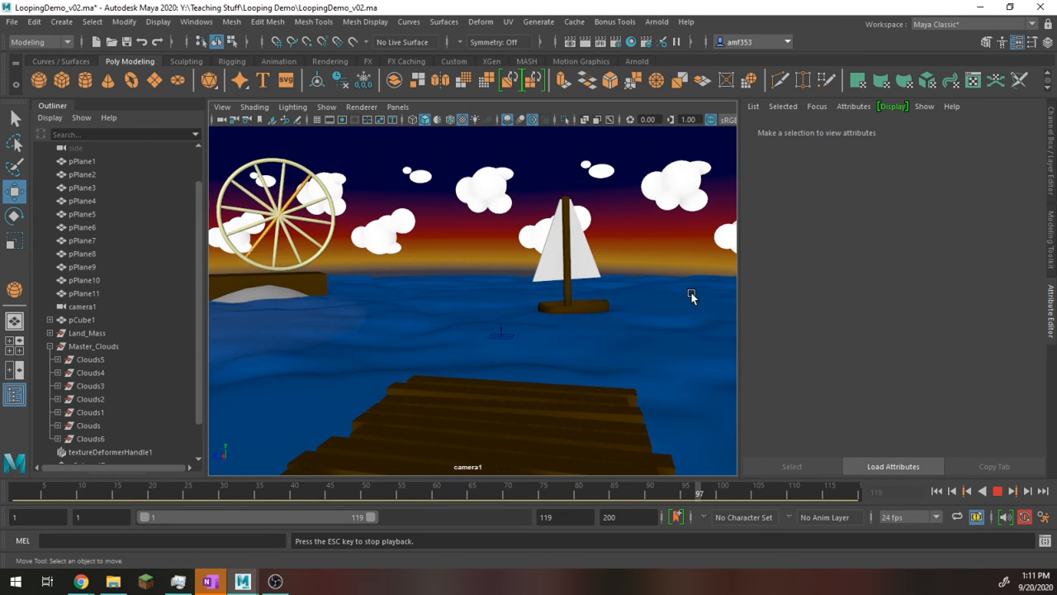
{"action": "key", "text": "Escape"}
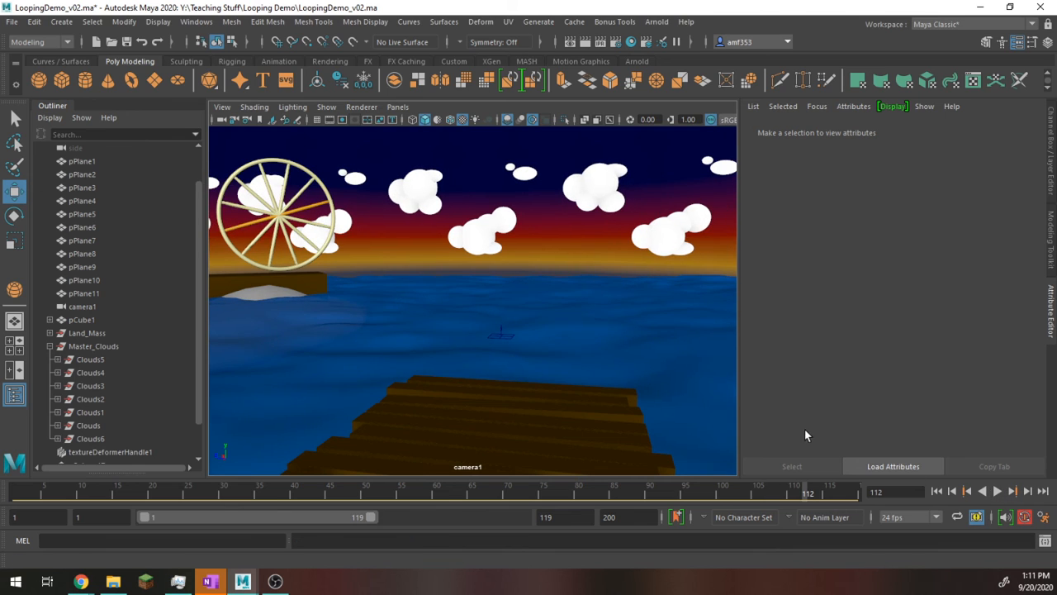
Step: Save the current scene and open the earlier version LoopingDemo_v01.ma
{"action": "key", "text": "q"}
{"action": "key", "text": "ctrl+s"}
{"action": "key", "text": "Return"}
{"action": "key", "text": "w"}
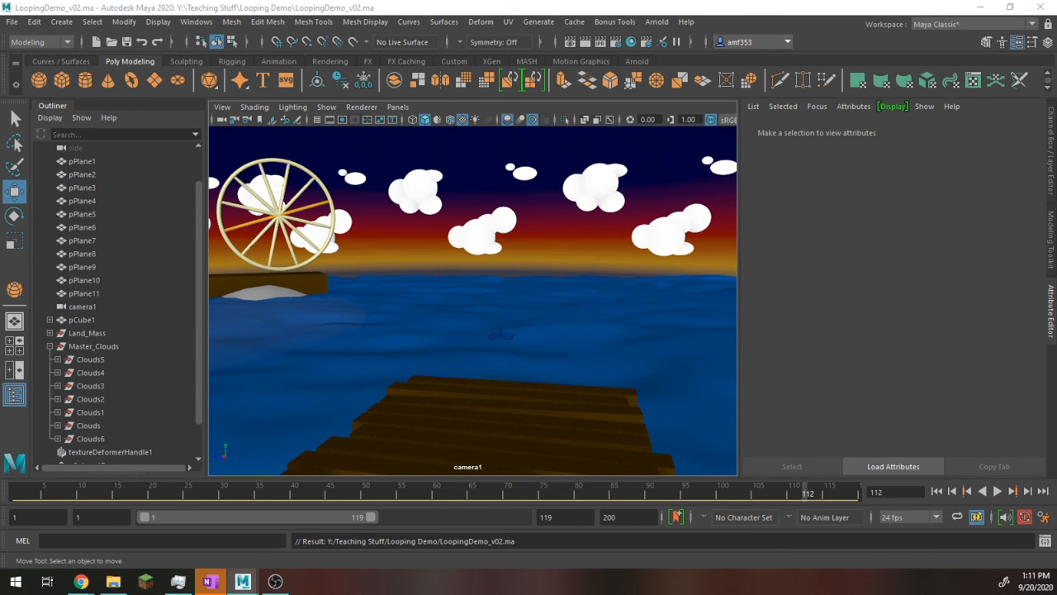
{"action": "double_click", "coordinate": [555, 225]}
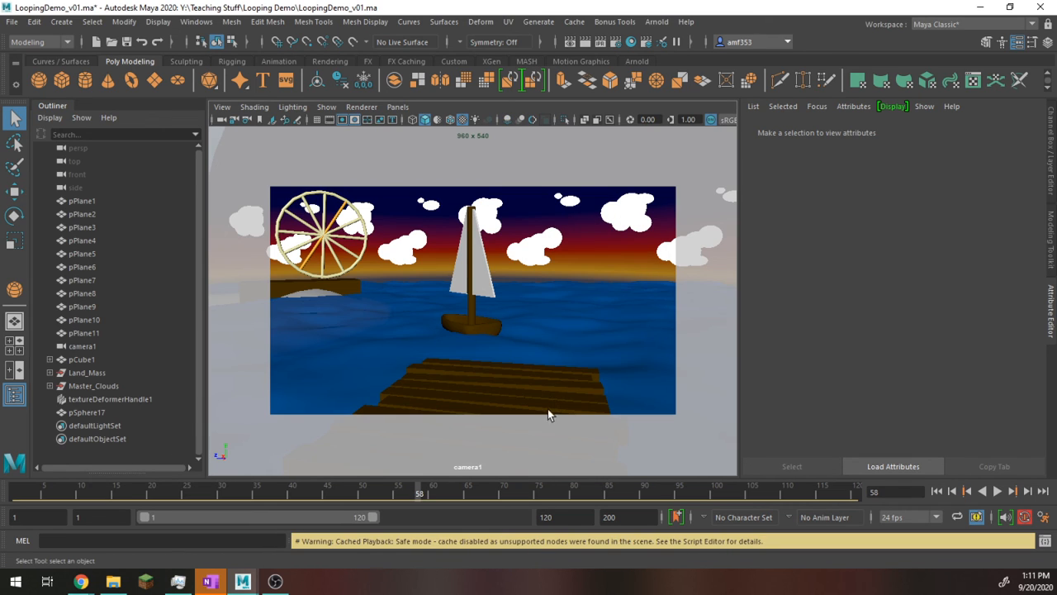
Step: Check which playback speed option is set for the timeline, leaving it as it is
{"action": "right_click", "coordinate": [796, 486]}
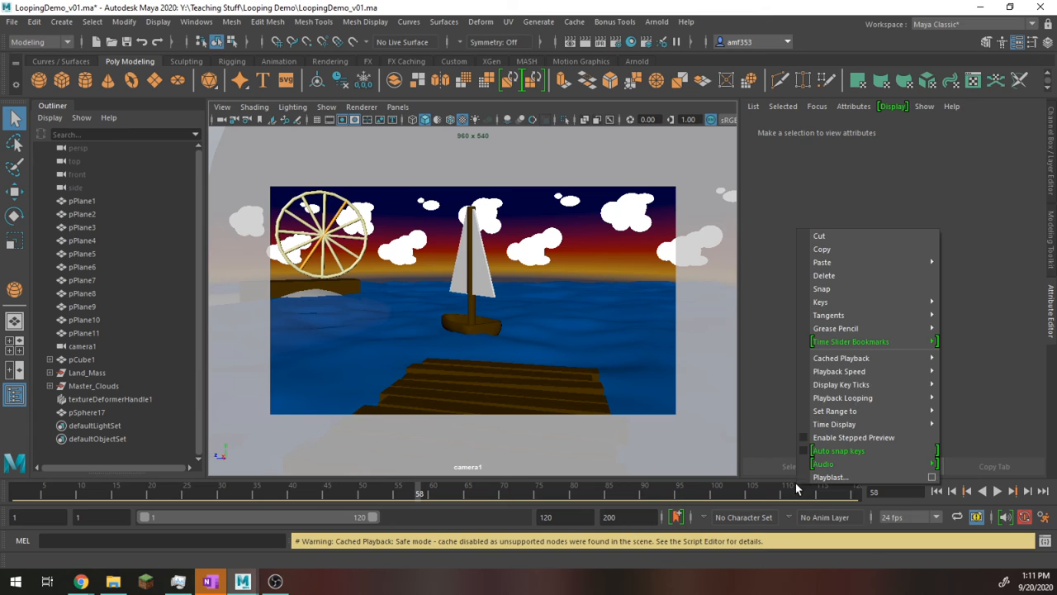
{"action": "mouse_move", "coordinate": [866, 371]}
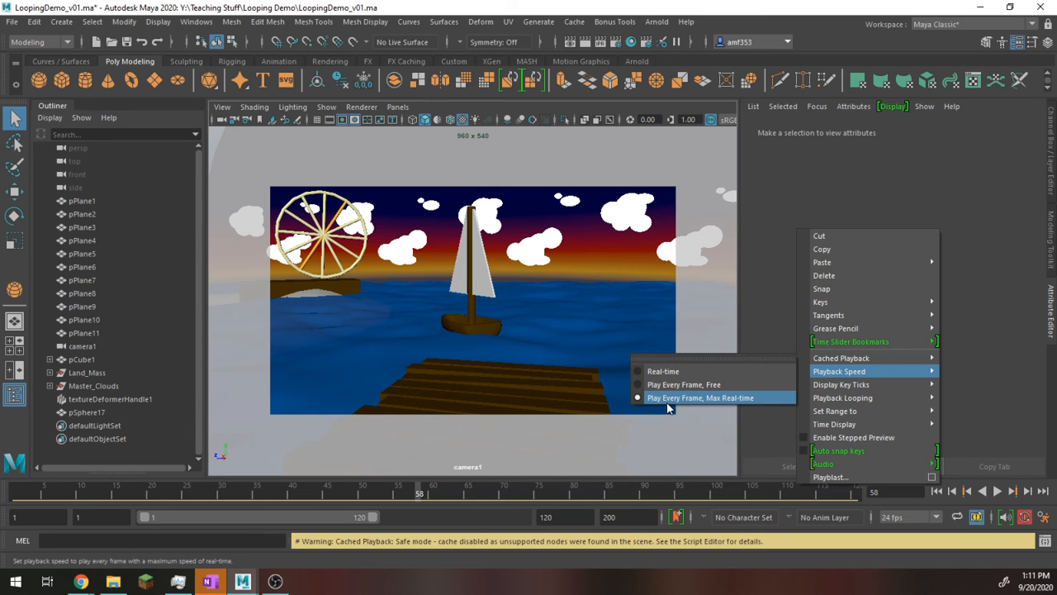
{"action": "left_click", "coordinate": [849, 159]}
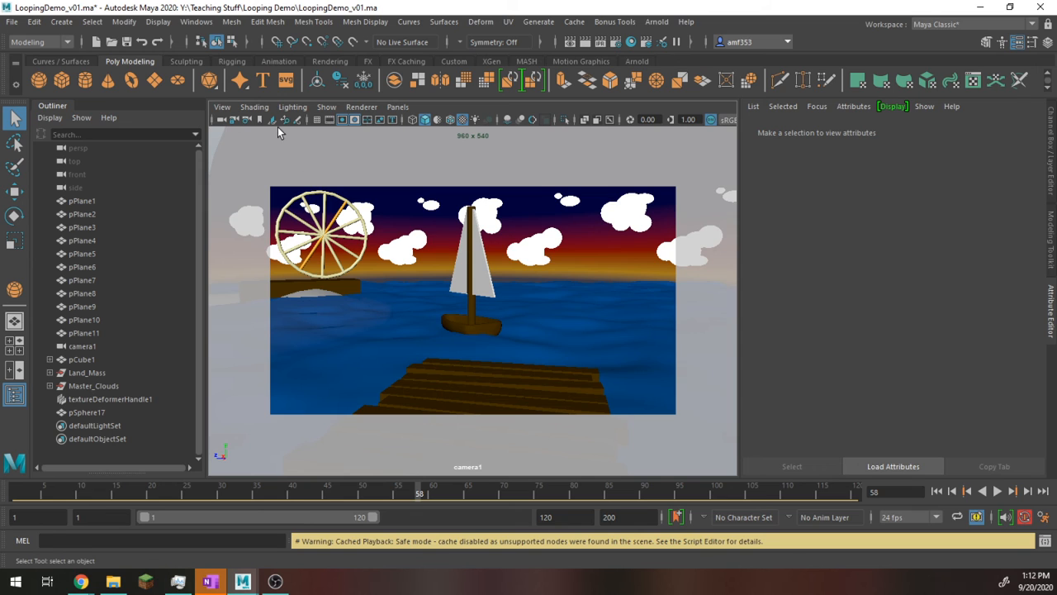
Step: Switch the camera1 view from the resolution gate to No Gate in the camera settings
{"action": "left_click", "coordinate": [222, 106]}
{"action": "mouse_move", "coordinate": [345, 358]}
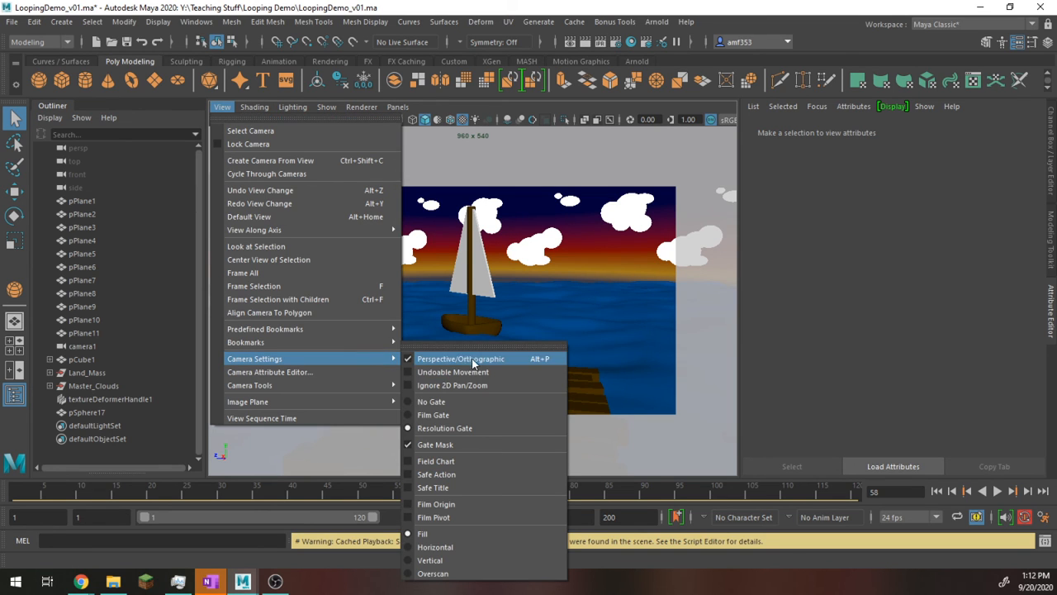
{"action": "left_click", "coordinate": [468, 401]}
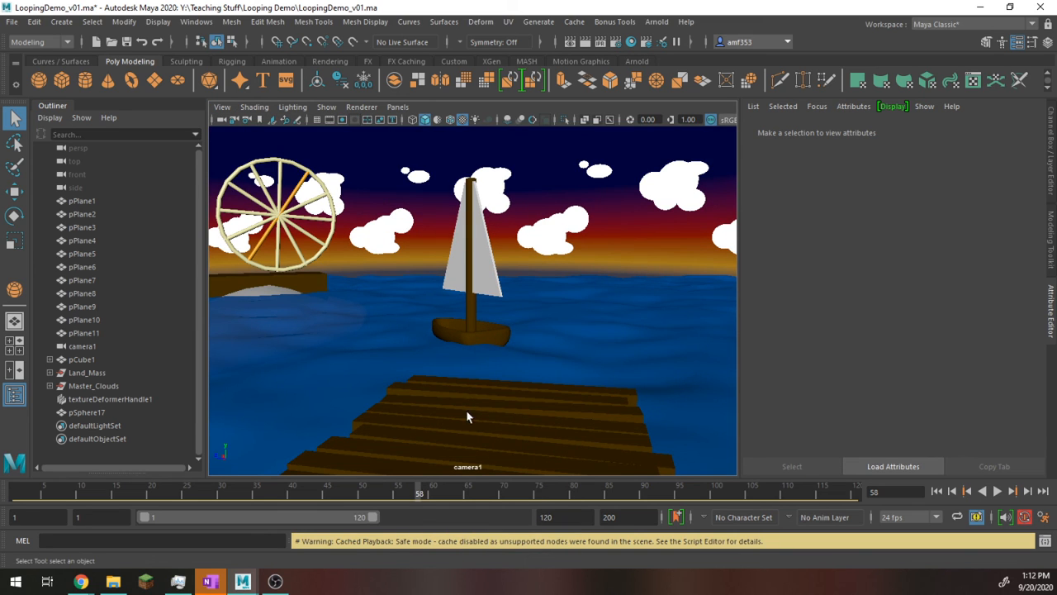
Step: Open the Playblast Options, review the display size choices and keep From Render Settings
{"action": "right_click", "coordinate": [466, 488]}
{"action": "left_click", "coordinate": [603, 483]}
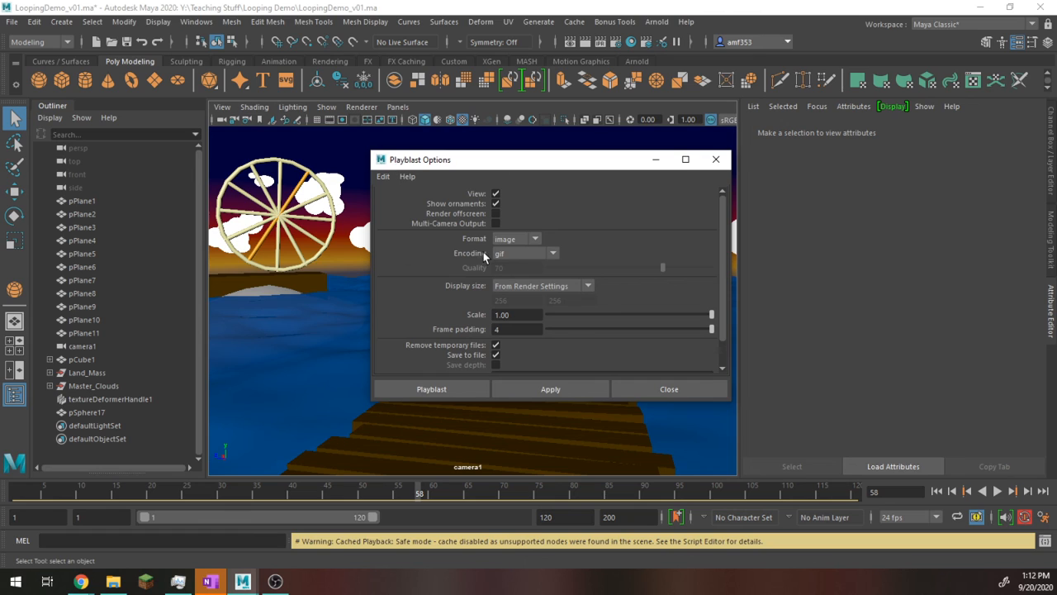
{"action": "left_click", "coordinate": [580, 292]}
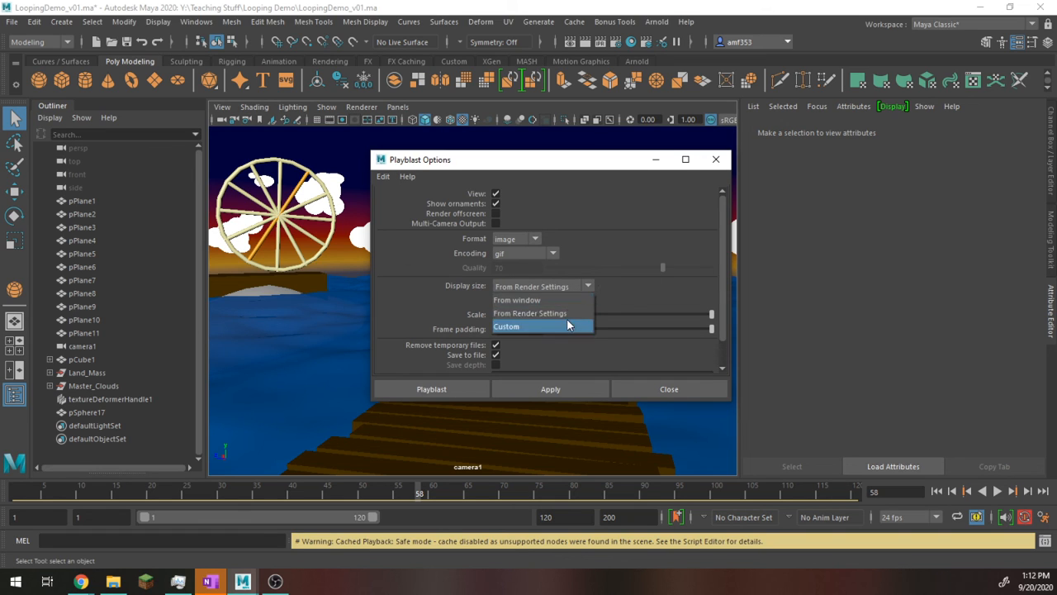
{"action": "left_click", "coordinate": [563, 314]}
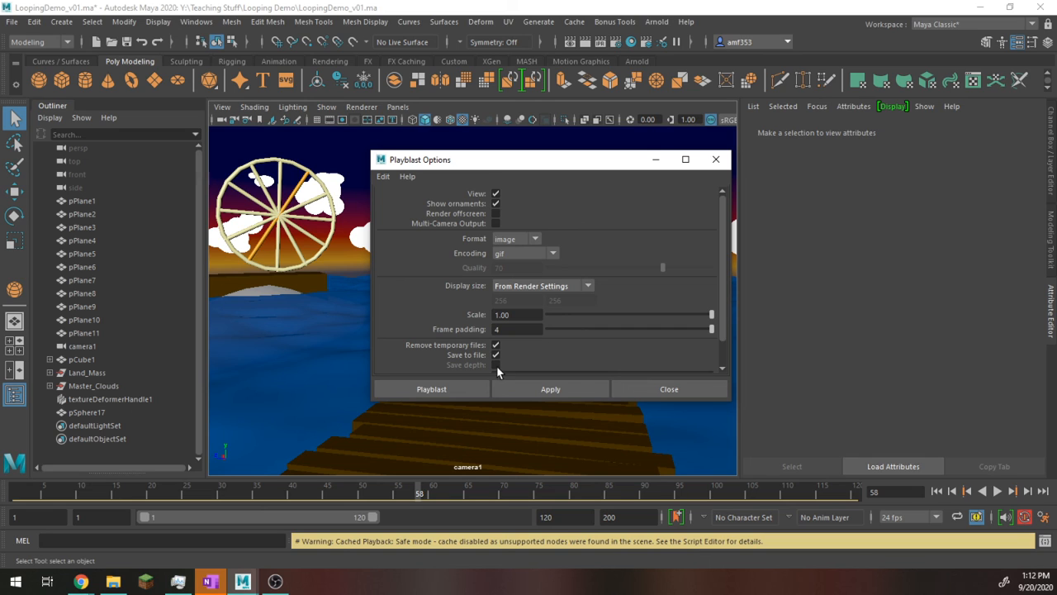
Step: Set the playblast's movie file to LoopingDemo_Bad on the Desktop and run the gif image playblast
{"action": "scroll", "coordinate": [541, 355], "scroll_direction": "down", "scroll_amount": 1}
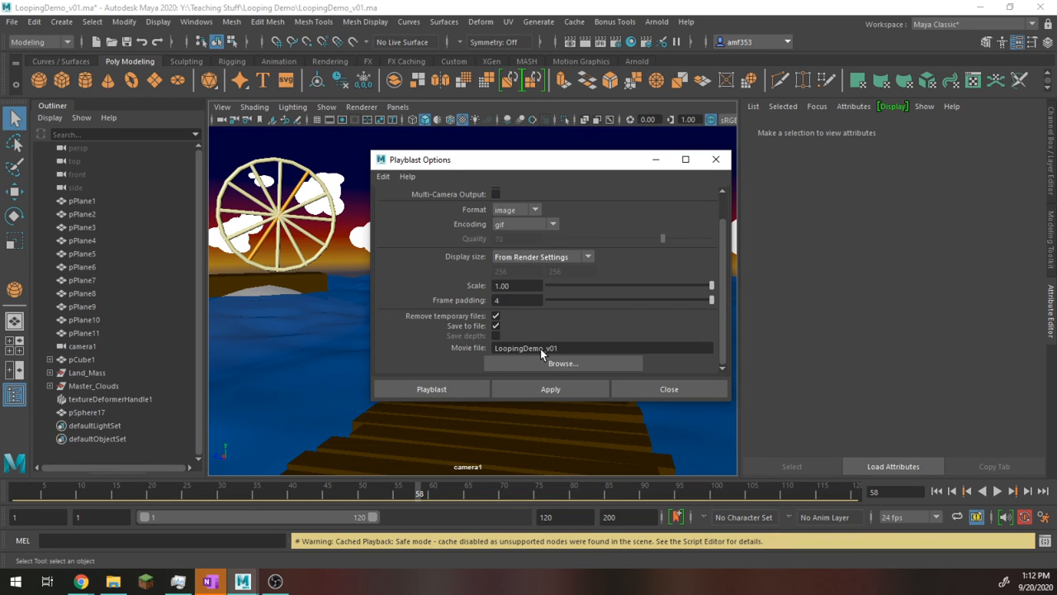
{"action": "left_click", "coordinate": [576, 348]}
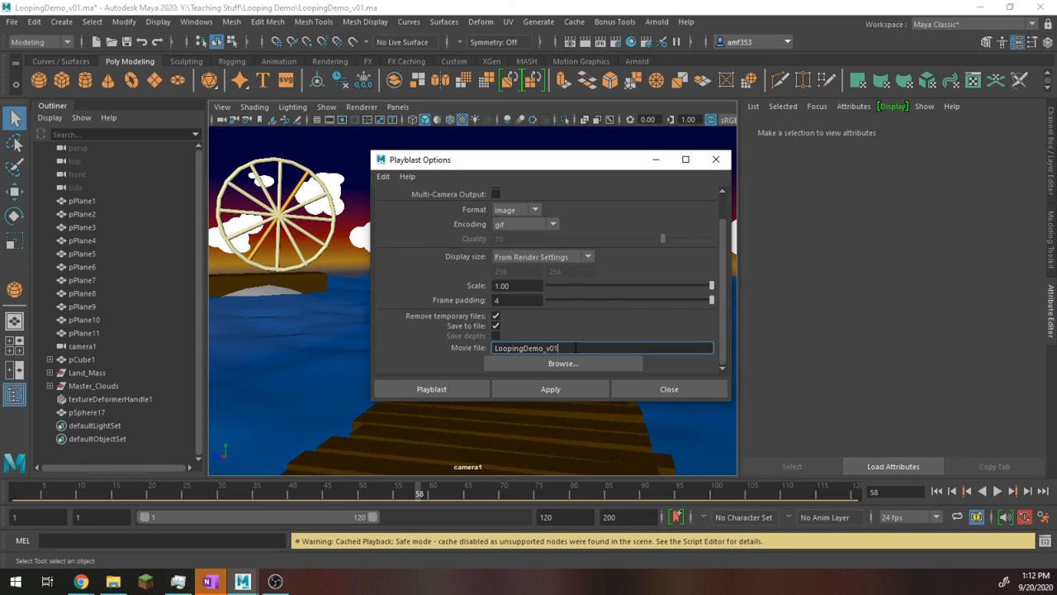
{"action": "left_click", "coordinate": [563, 364]}
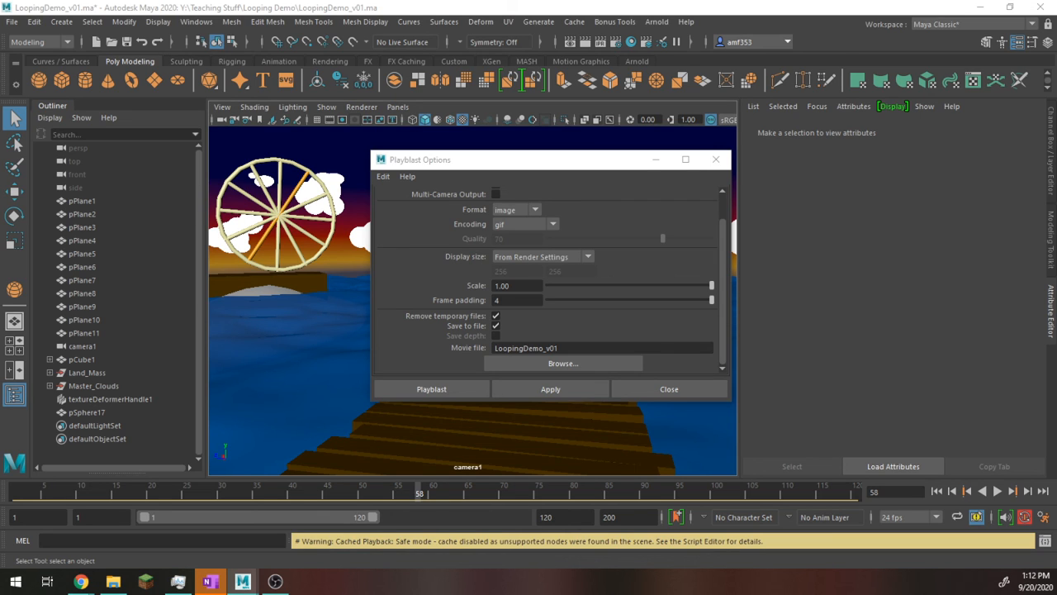
{"action": "key", "text": "Return"}
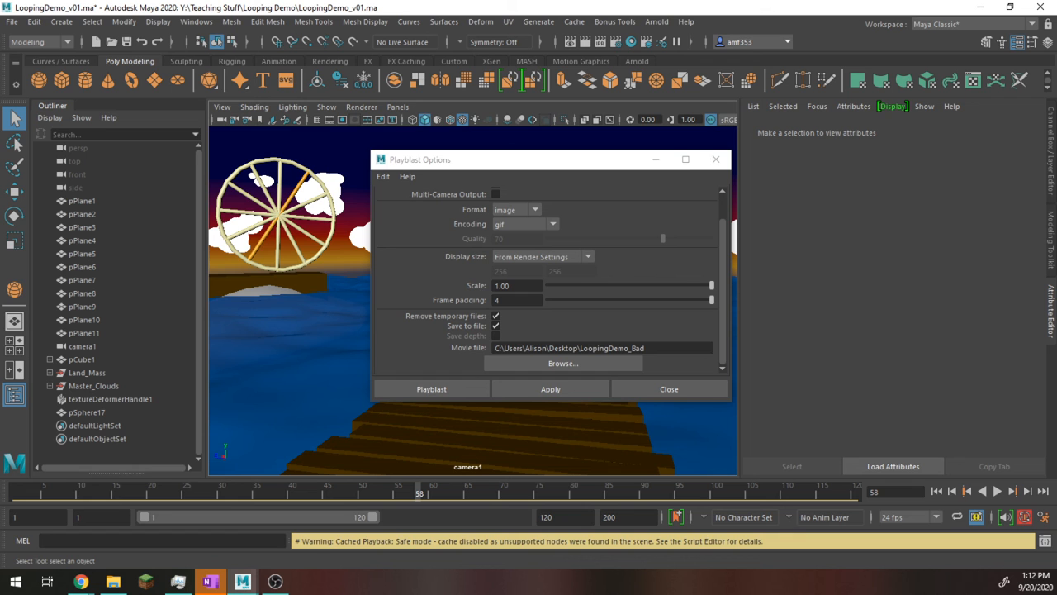
{"action": "left_click", "coordinate": [481, 395]}
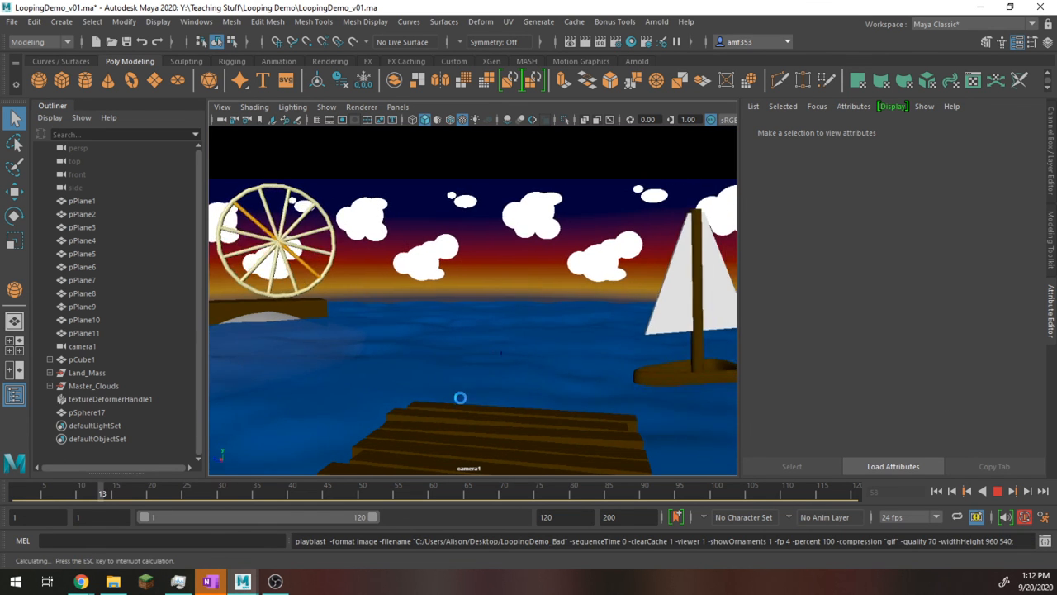